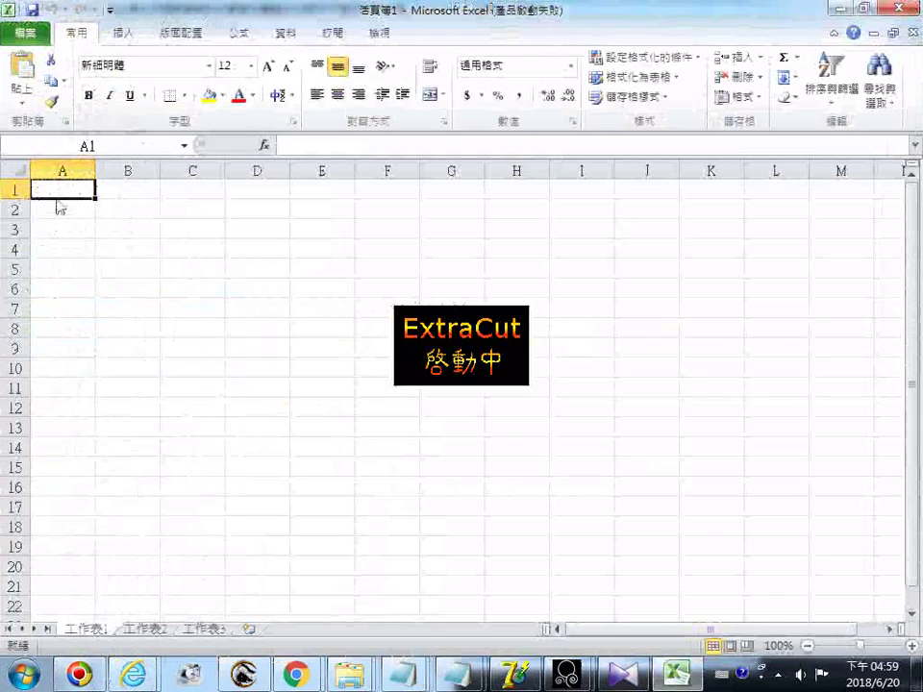
- Dismiss the Office activation wizard and paste the copied kana frequency list into column A starting at A1
right_click(61, 189)
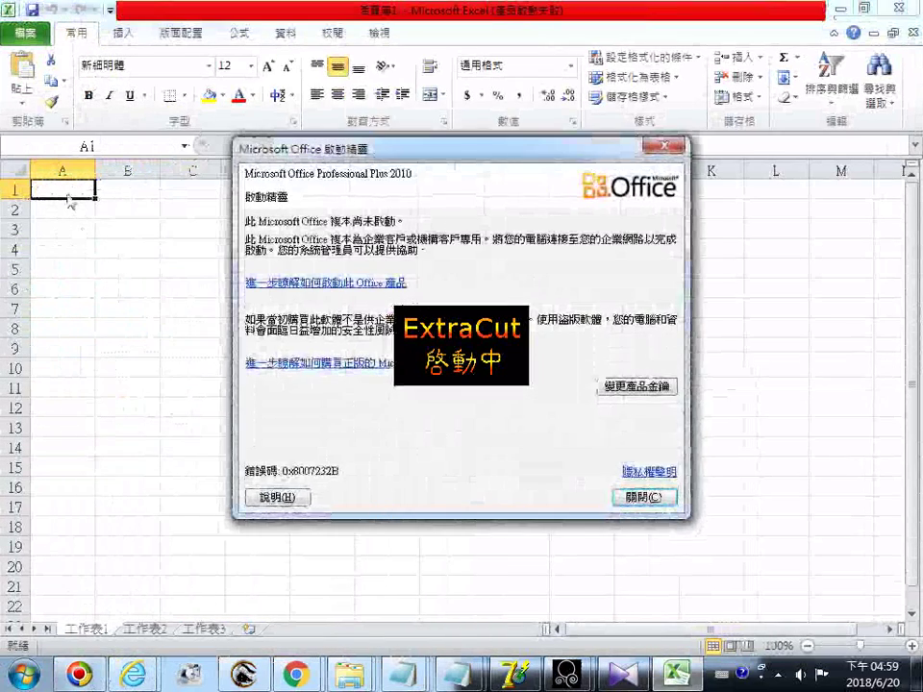
left_click(665, 151)
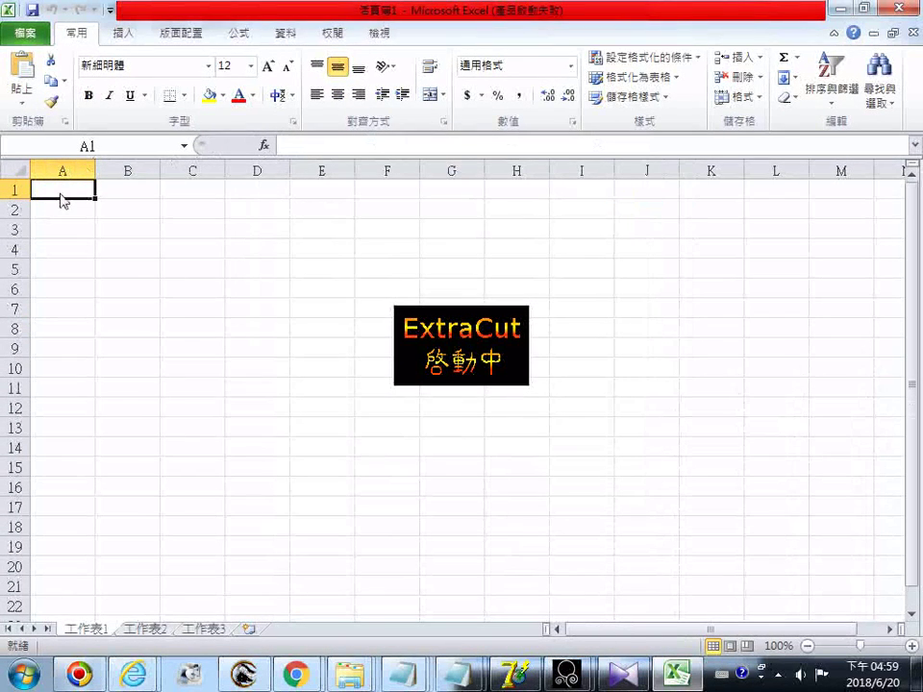
key("ctrl+v")
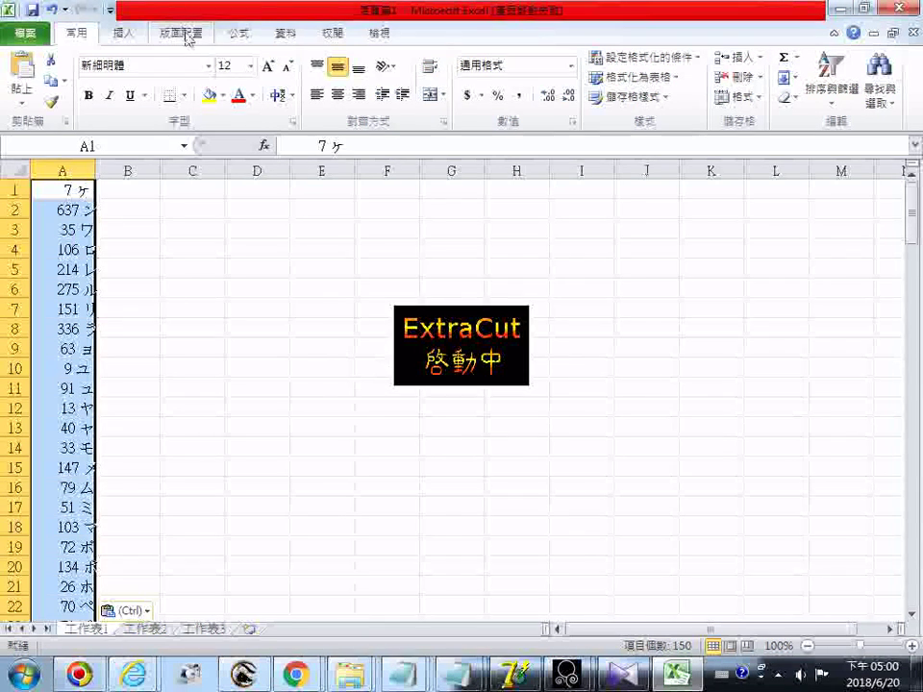
left_click(238, 33)
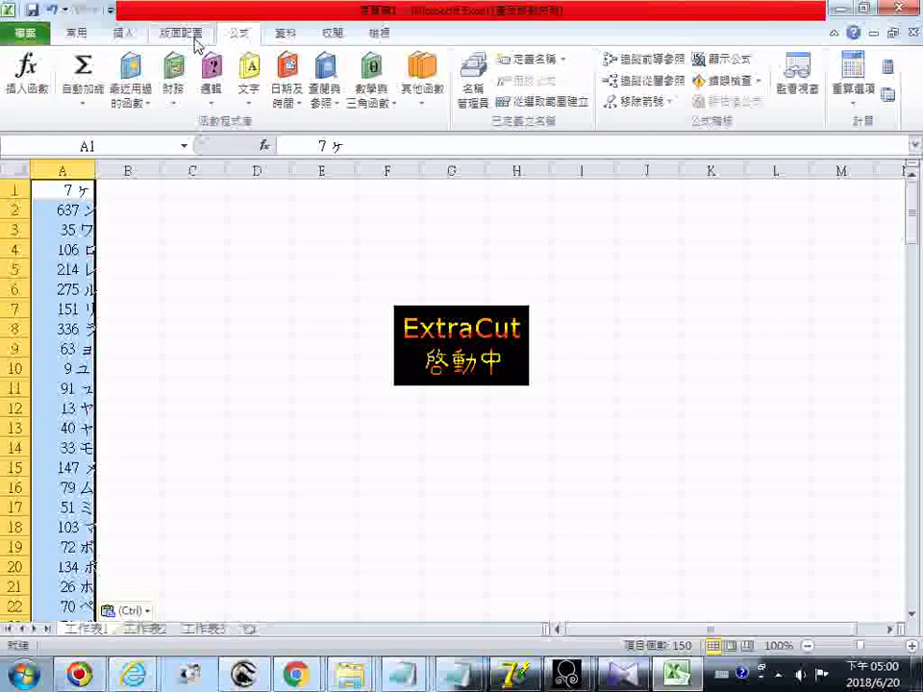
left_click(196, 39)
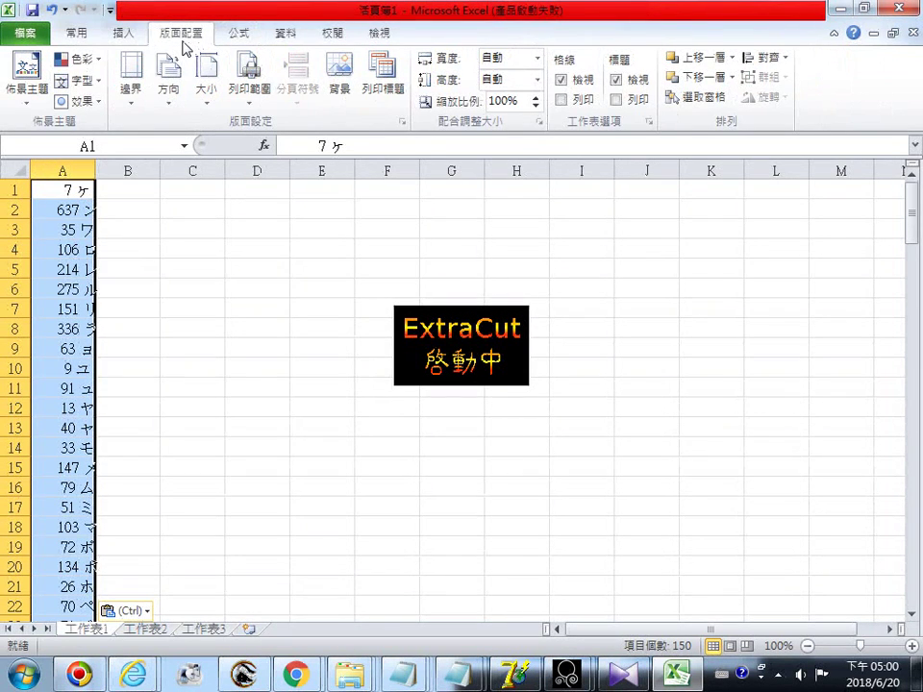
left_click(126, 33)
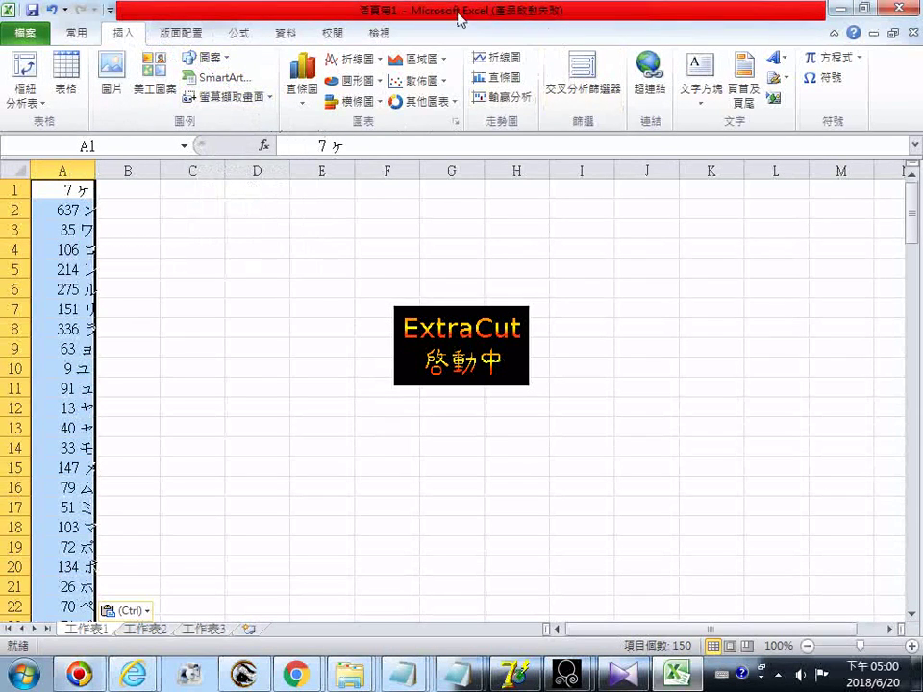
left_click(83, 36)
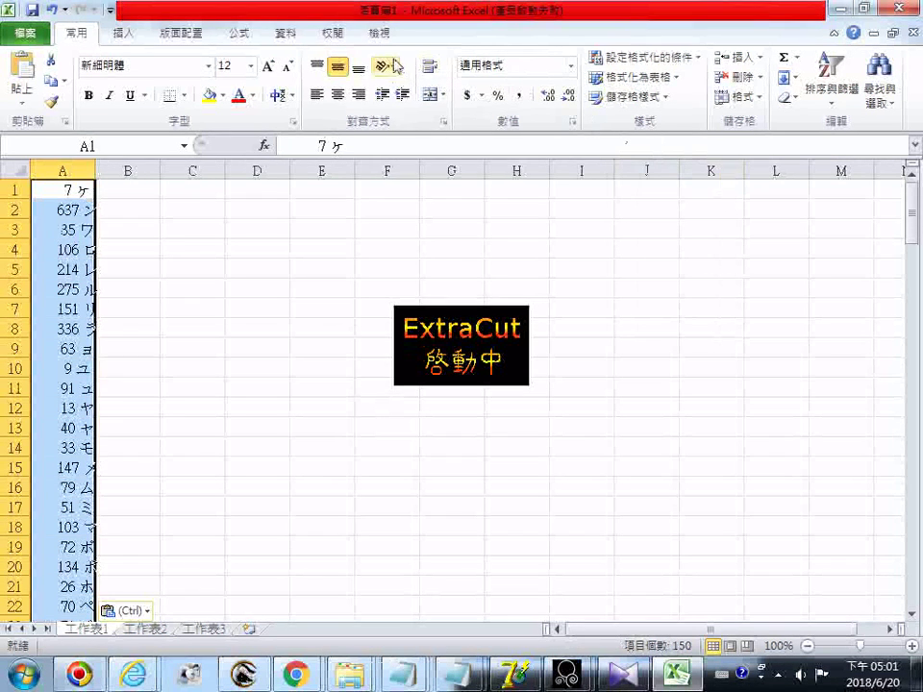
left_click(381, 34)
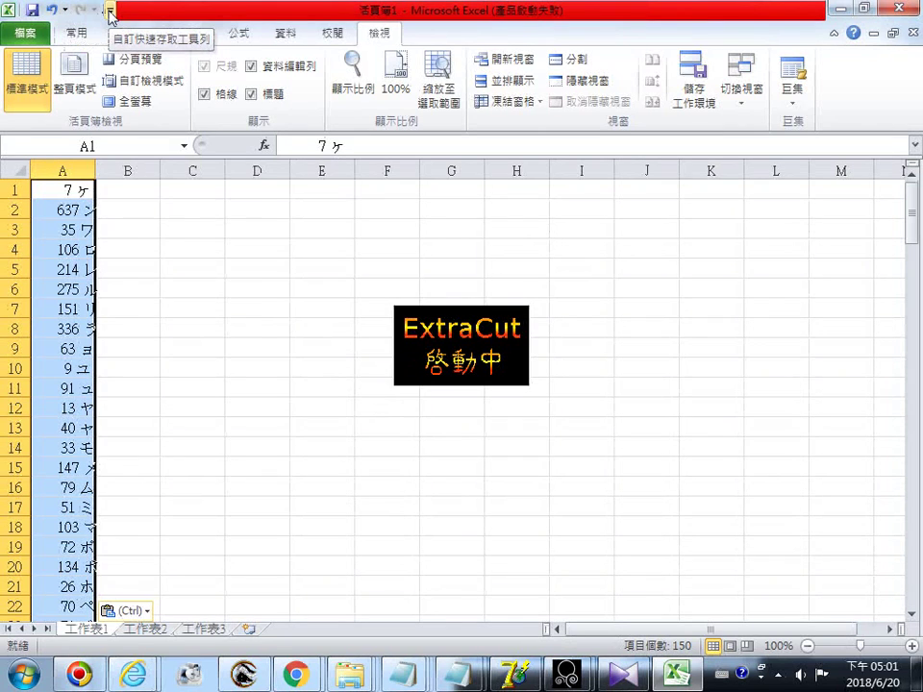
- Add the ascending sort command (遞增排序) to the Quick Access Toolbar and sort the list in column A in ascending order
left_click(111, 11)
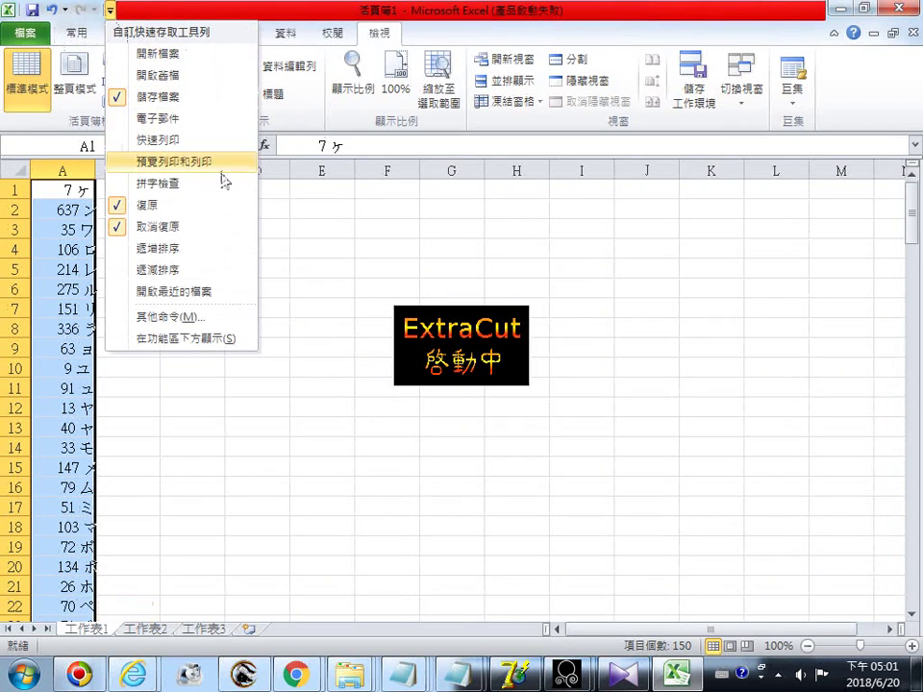
left_click(178, 252)
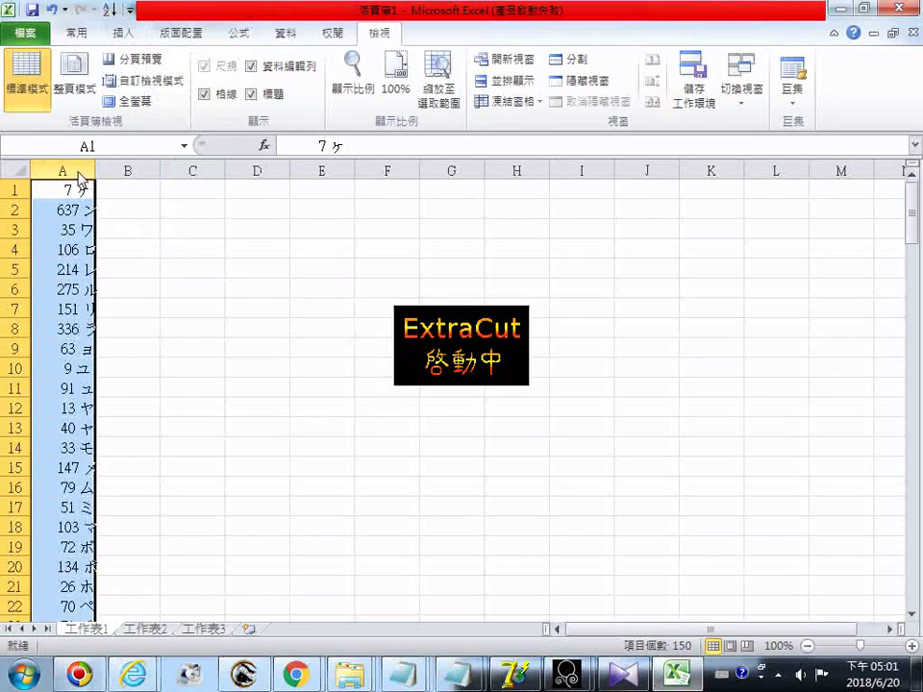
left_click(110, 11)
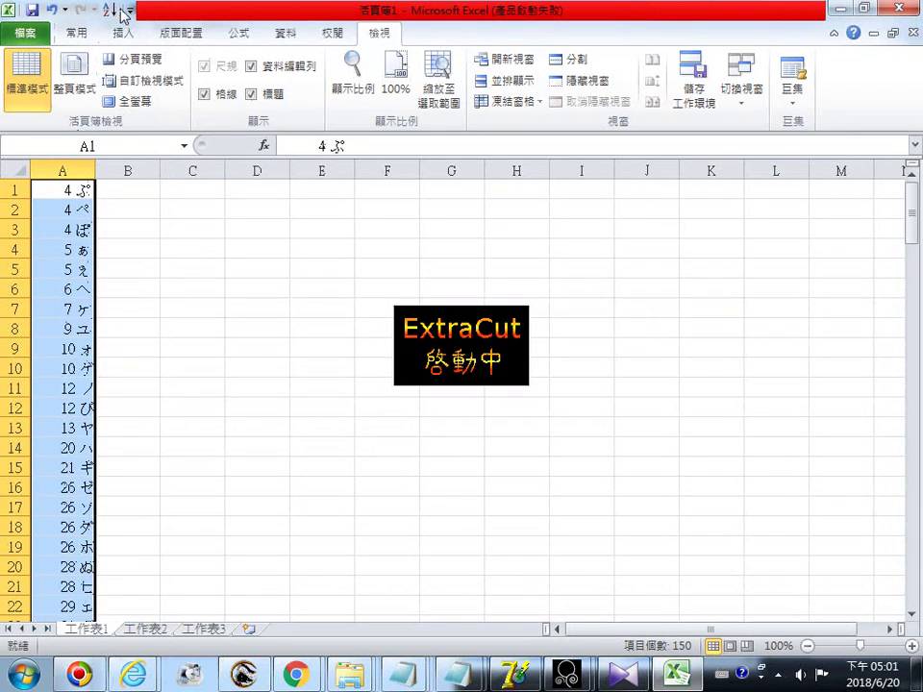
- Add the descending sort command (遞減排序) to the Quick Access Toolbar and review the sorted column A down to its last row
left_click(128, 10)
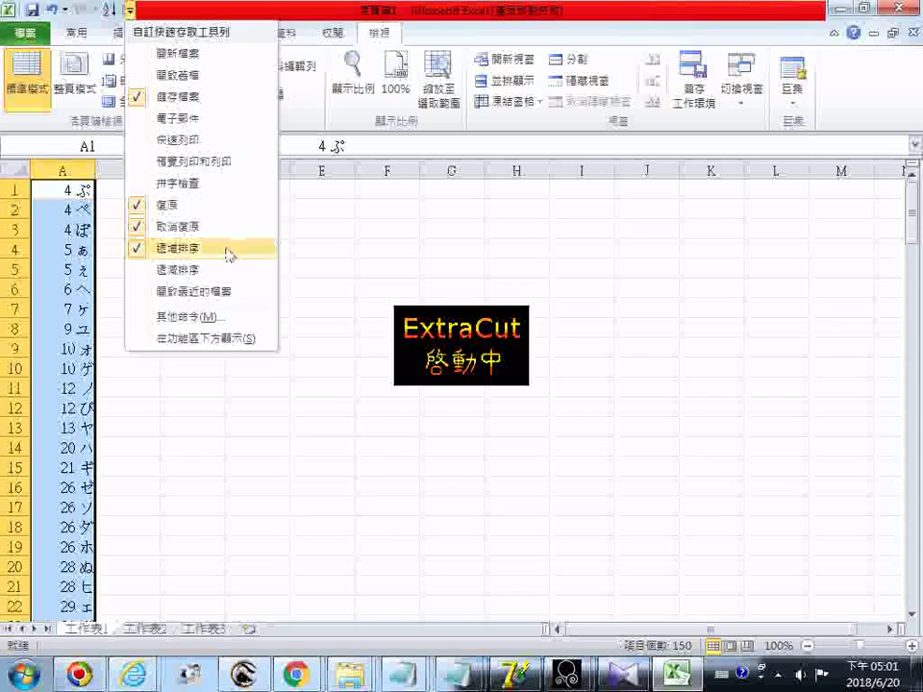
left_click(142, 273)
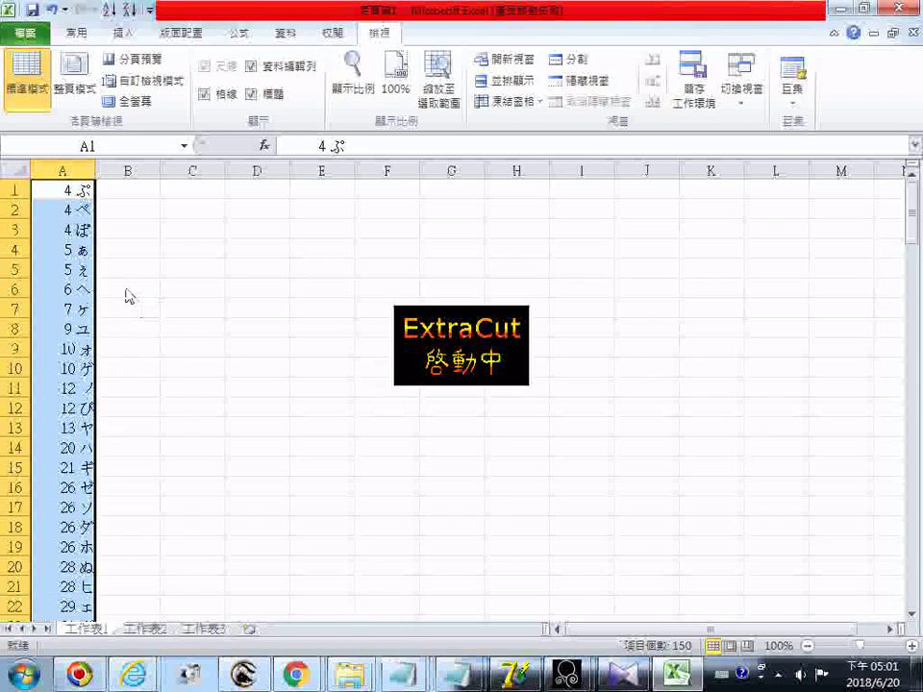
scroll(88, 308, "down", 7)
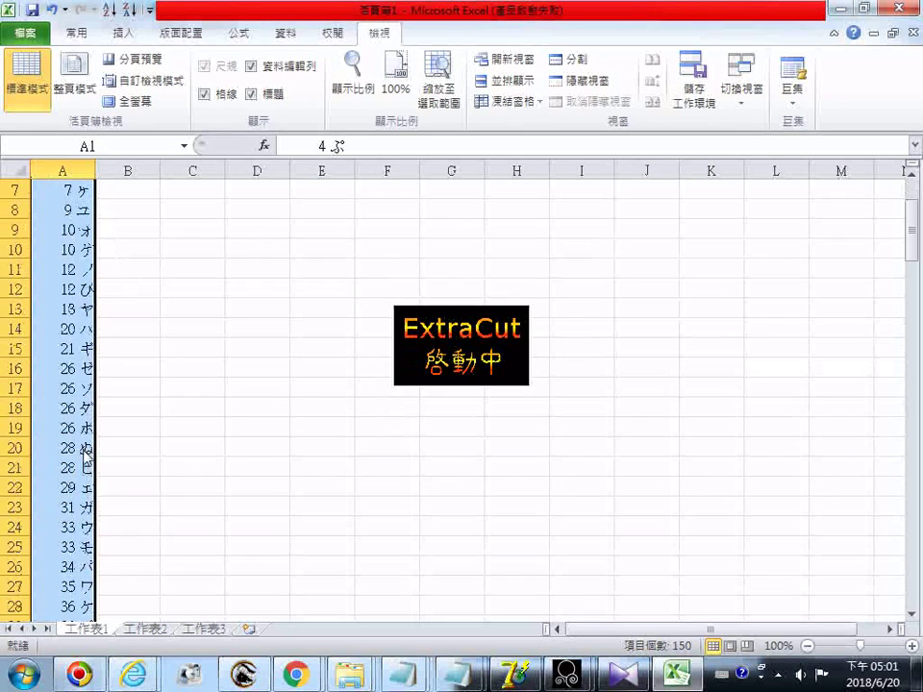
scroll(87, 392, "down", 19)
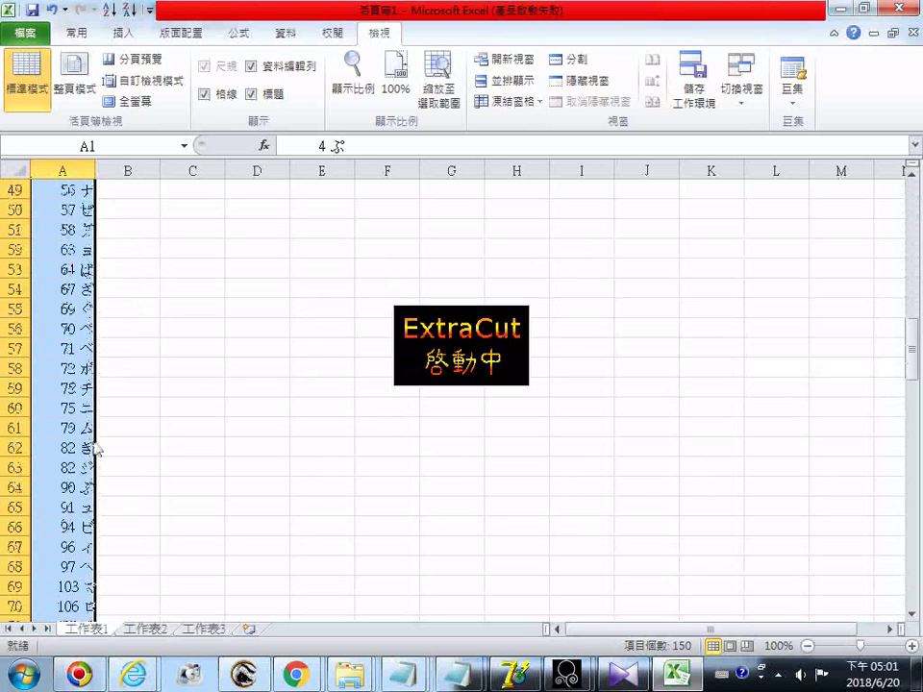
scroll(131, 500, "down", 17)
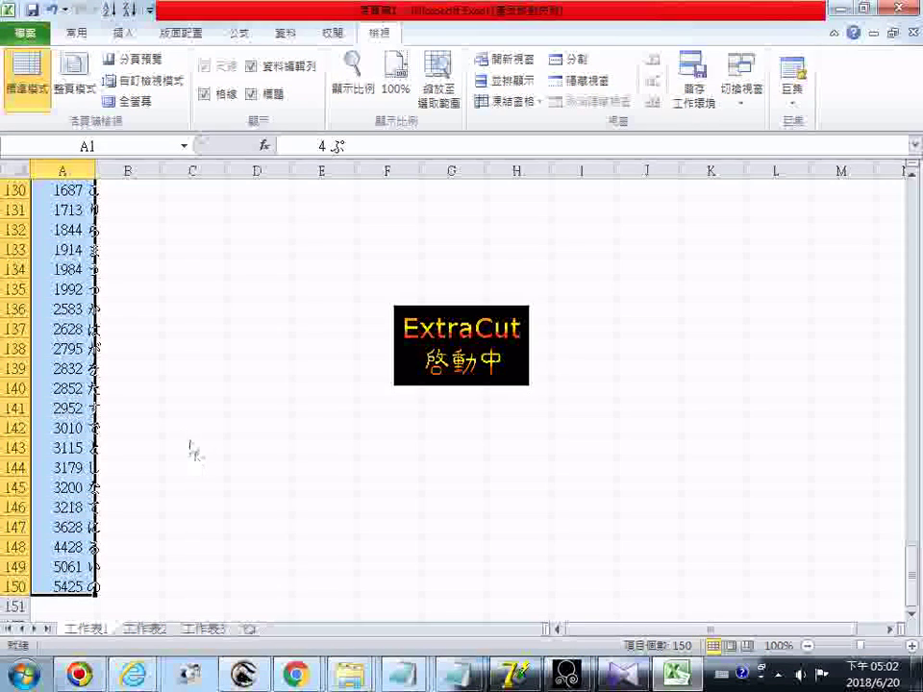
left_click(137, 190)
key("ctrl+shift+Down")
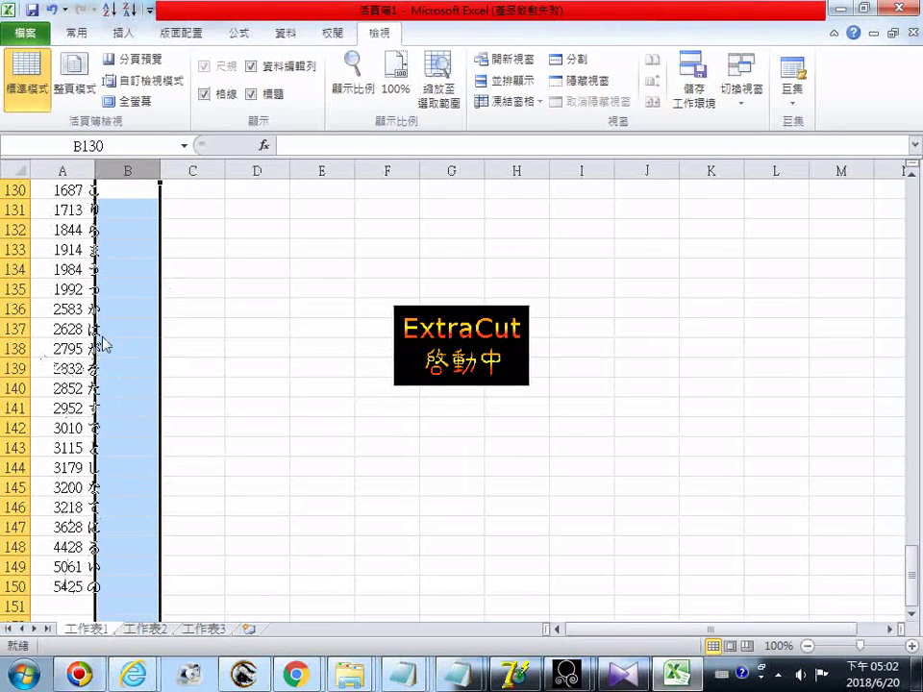
- Switch to the Notepad file __N1--Japanese-word(p1to136)__ad_tokens and copy the selected kana frequency list
left_click(402, 679)
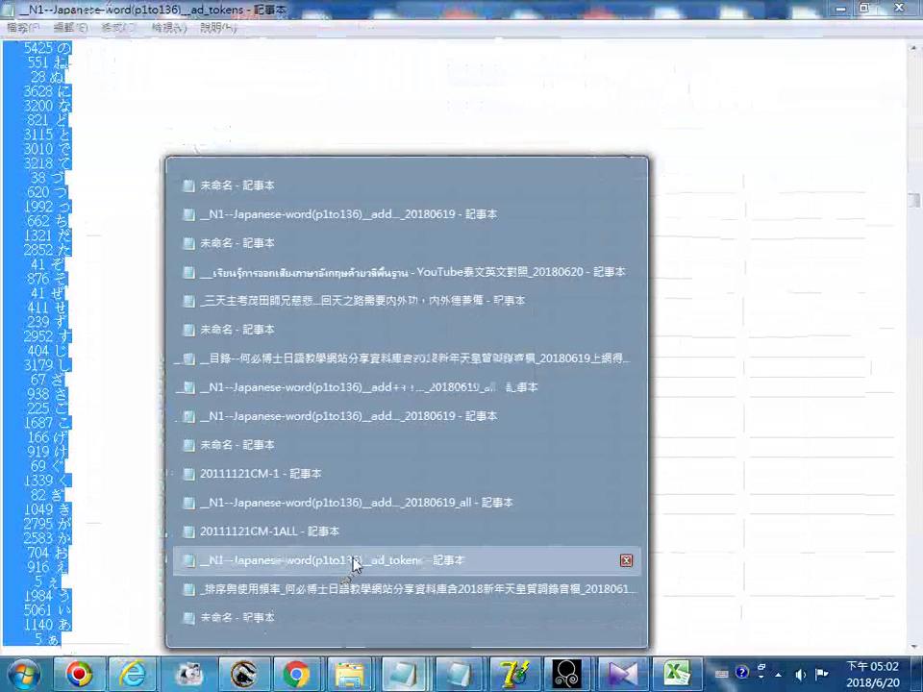
left_click(353, 565)
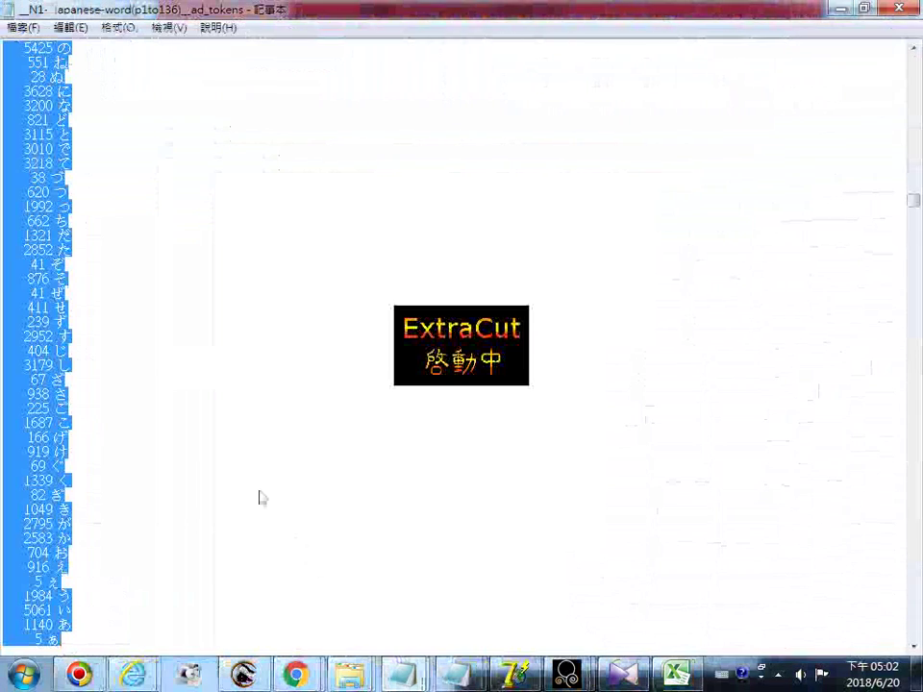
right_click(26, 273)
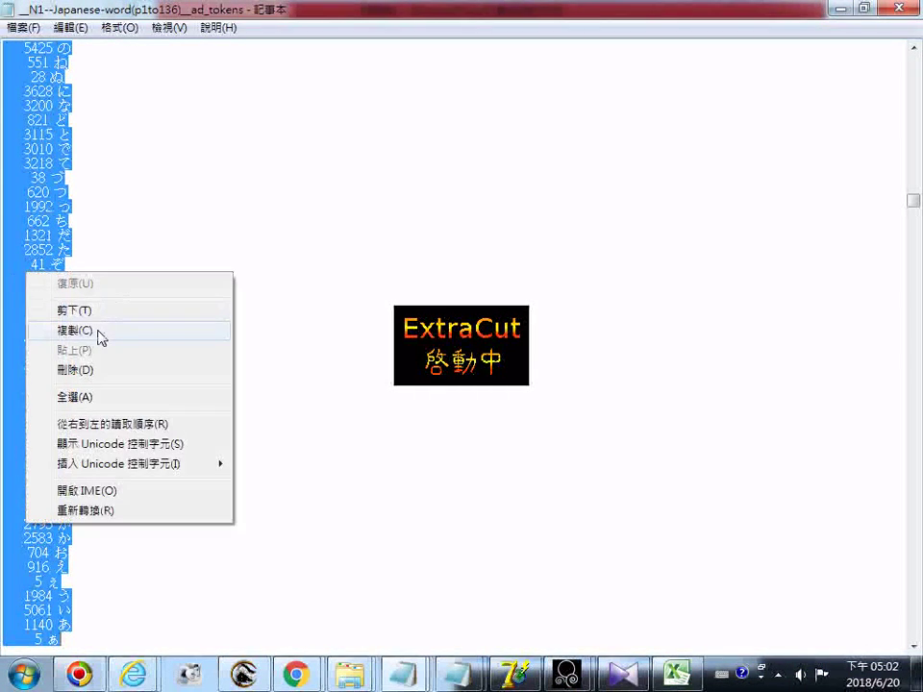
left_click(99, 330)
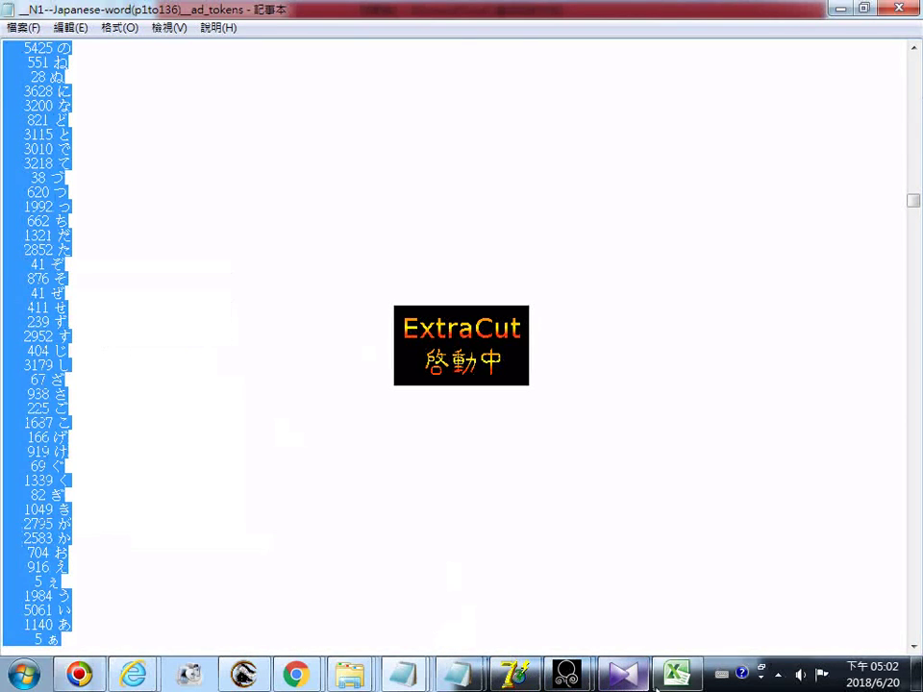
- Switch back to Excel and paste the unsorted kana list into column B starting at B1
left_click(676, 675)
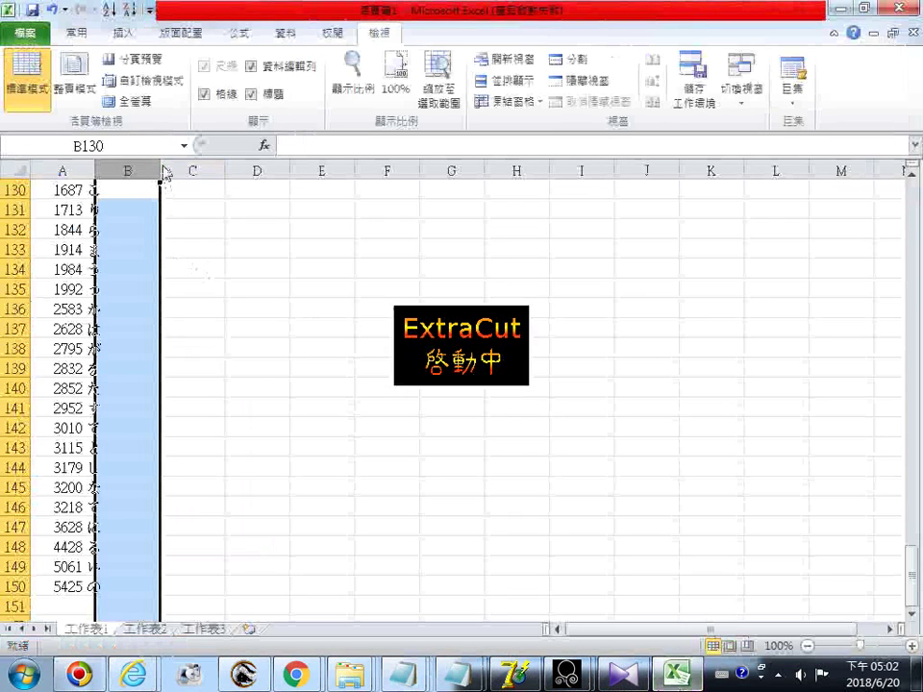
left_click(86, 145)
left_click_drag(35, 144, 18, 144)
key("BackSpace")
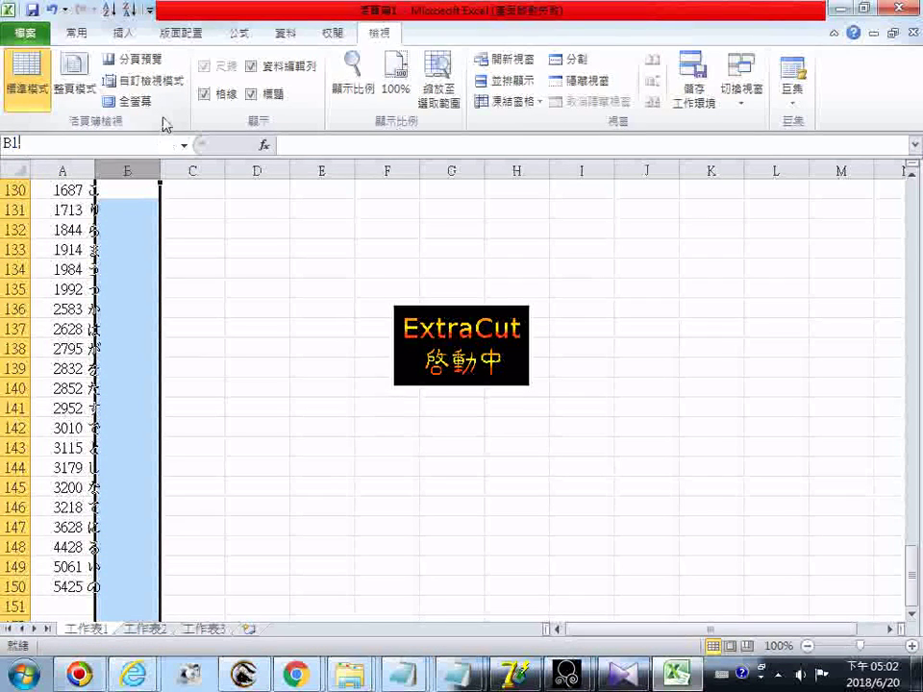
key("Return")
right_click(126, 190)
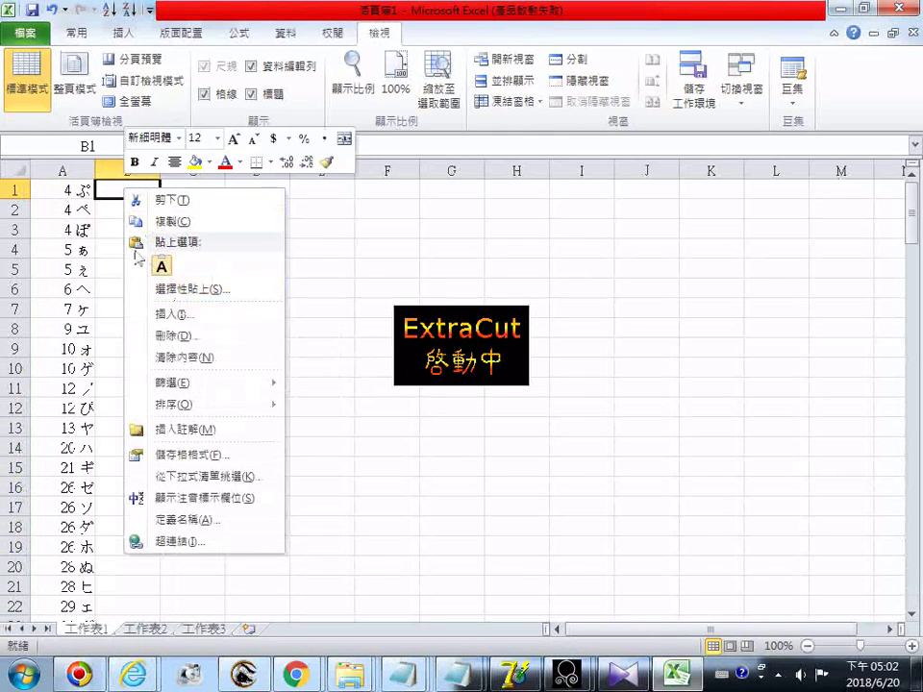
left_click(110, 196)
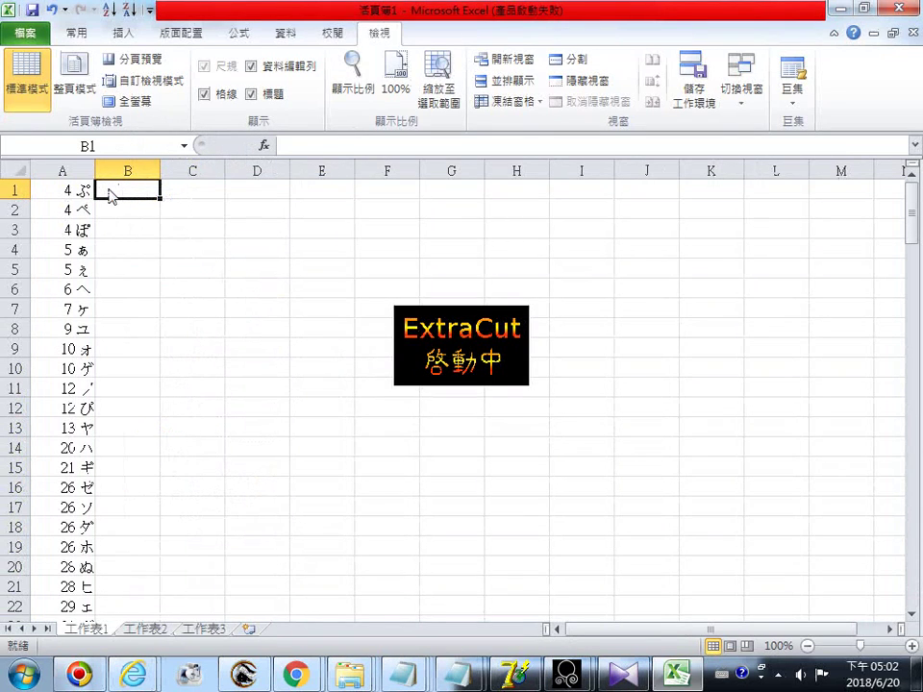
key("ctrl+v")
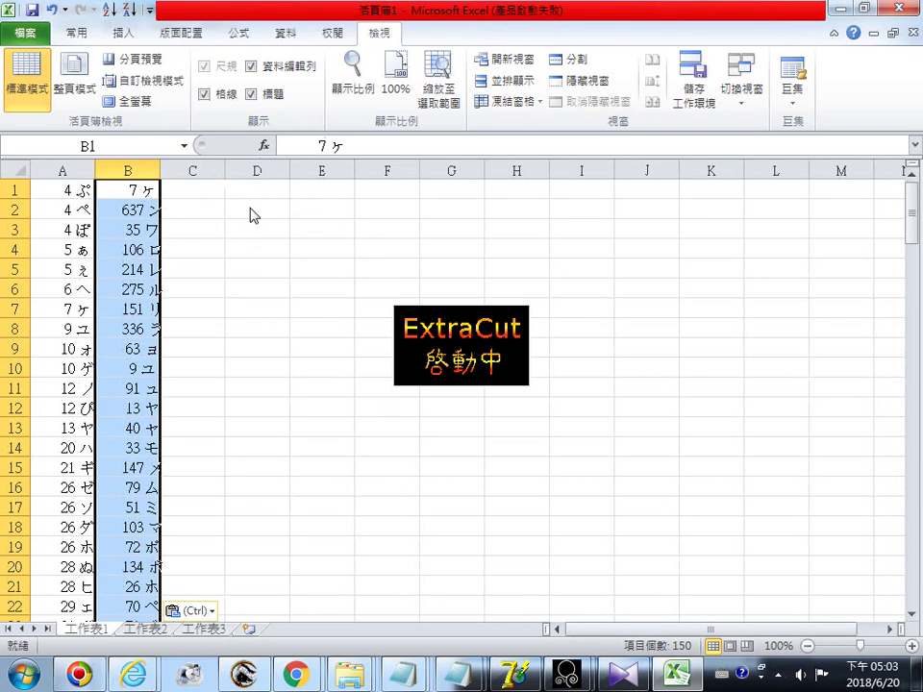
- Look through the common commands in the Quick Access Toolbar options and enable showing the toolbar below the ribbon (在功能區下方顯示快速存取工具列)
left_click(151, 10)
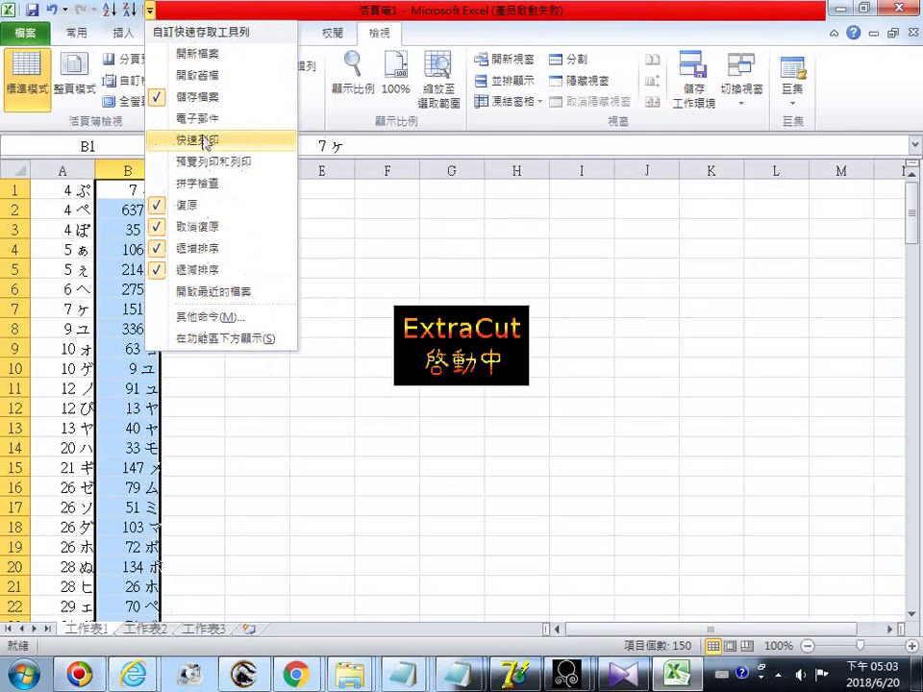
left_click(260, 326)
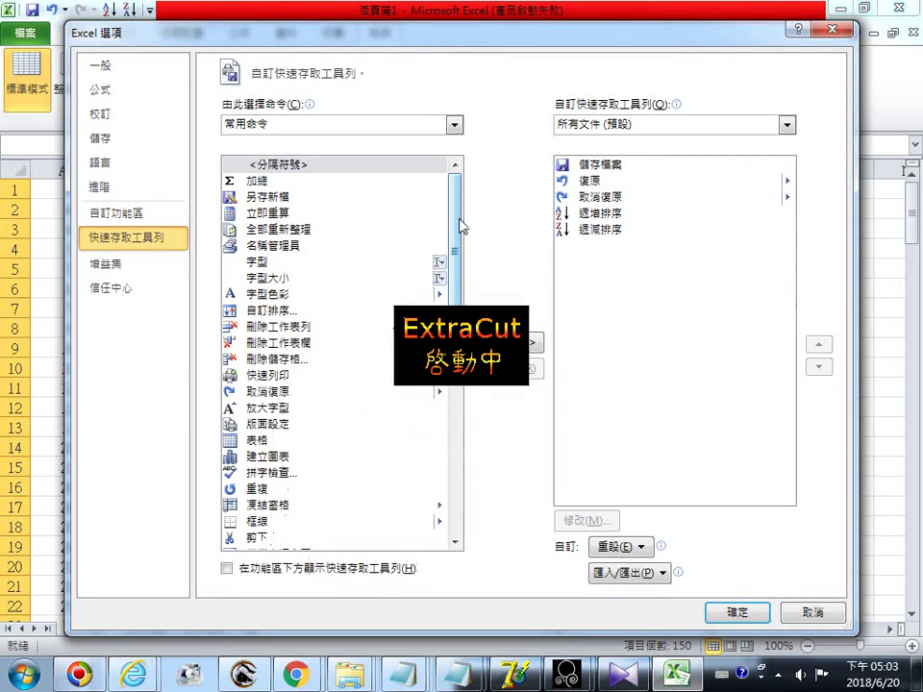
left_click(276, 312)
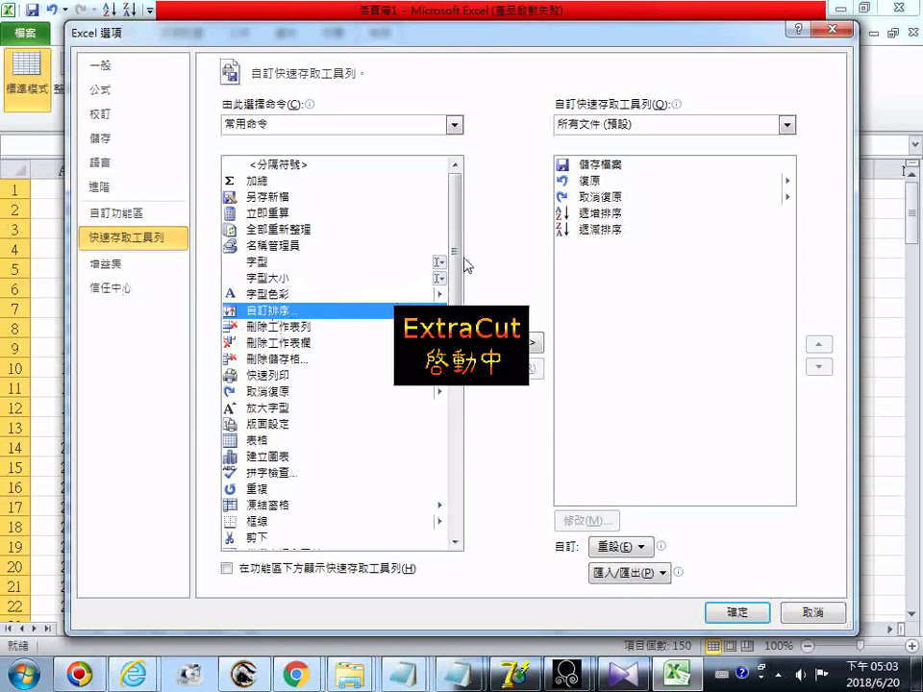
left_click_drag(458, 258, 466, 466)
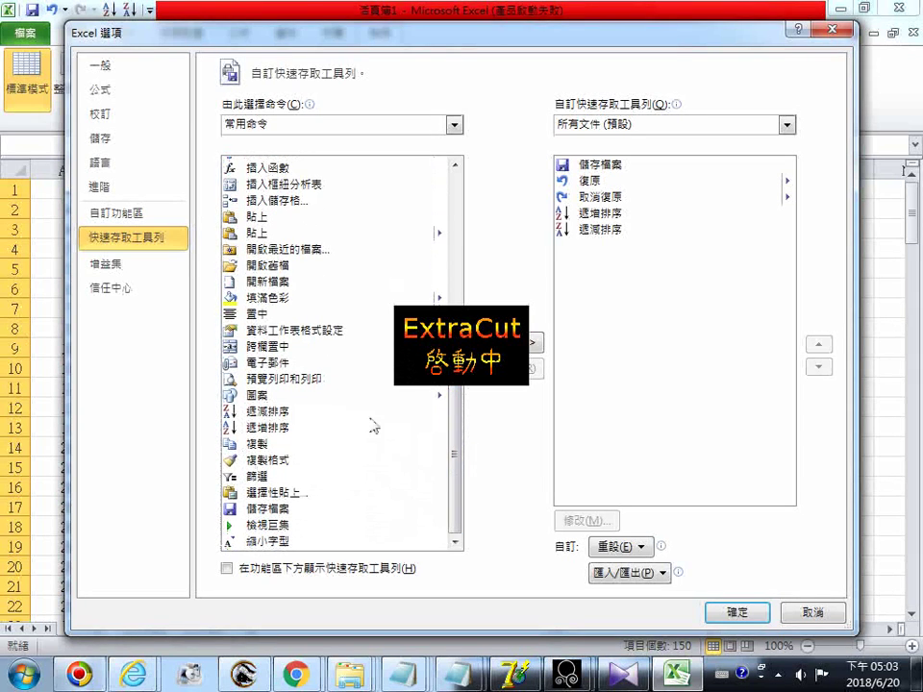
left_click(279, 428)
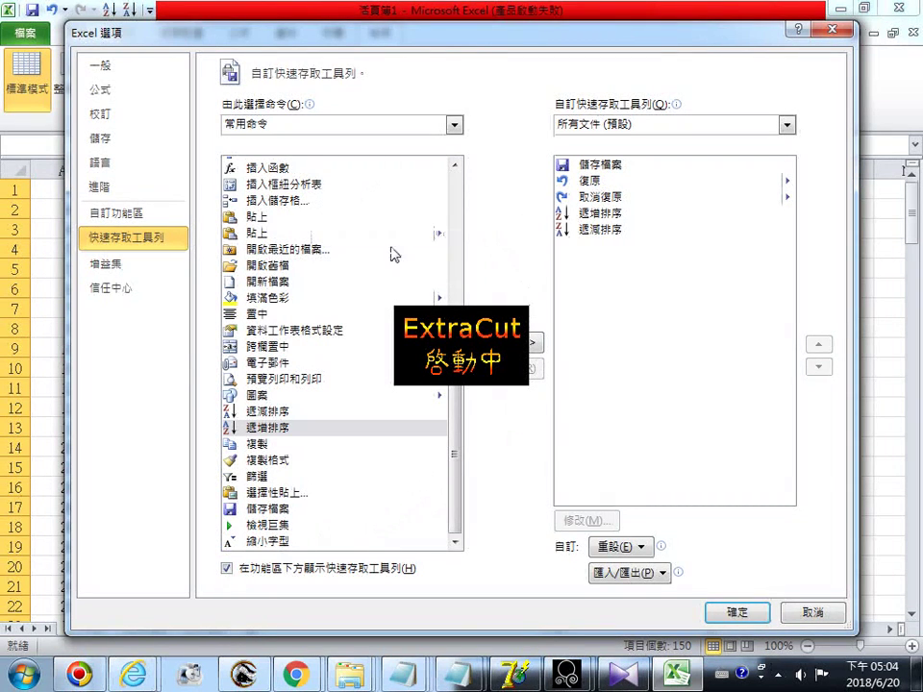
scroll(452, 197, "up", 8)
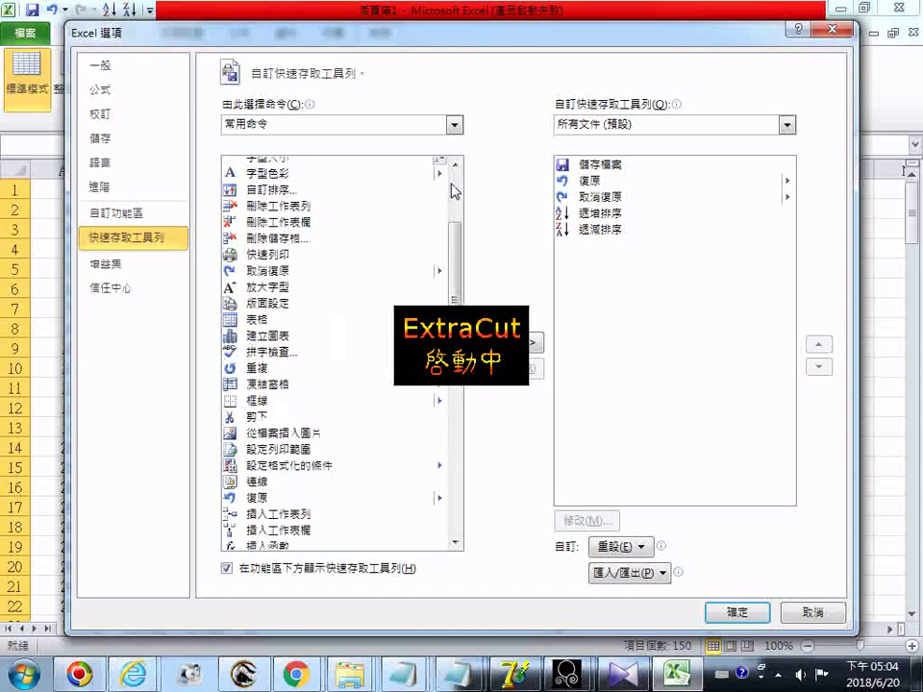
scroll(451, 191, "up", 3)
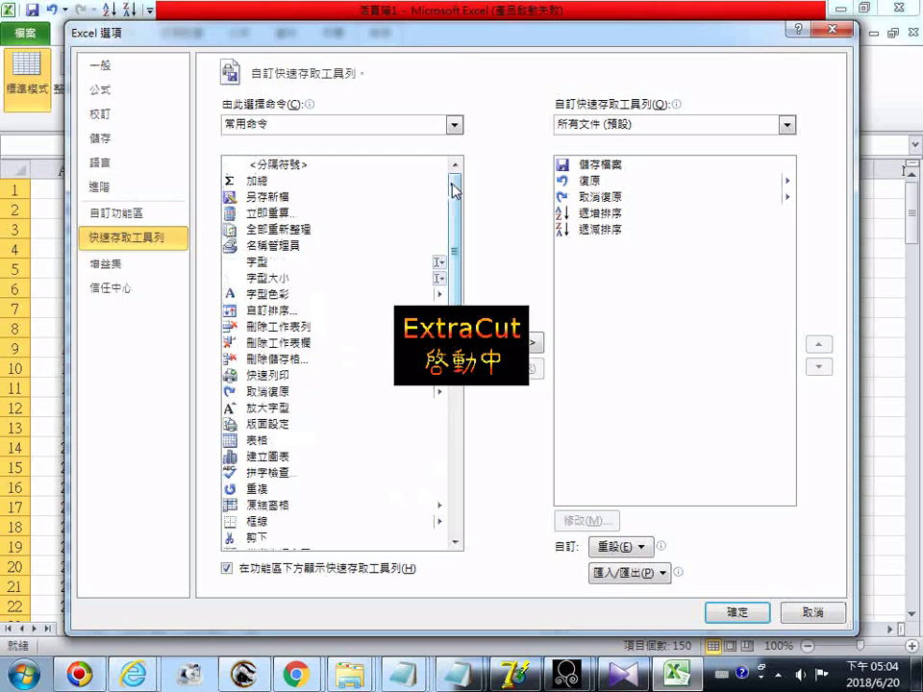
left_click(275, 293)
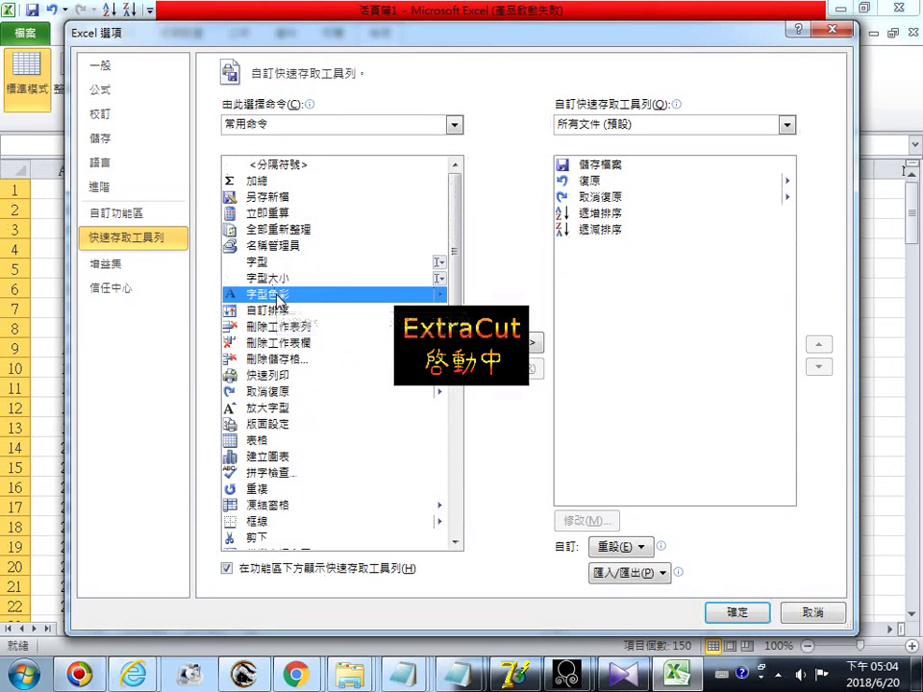
left_click(254, 279)
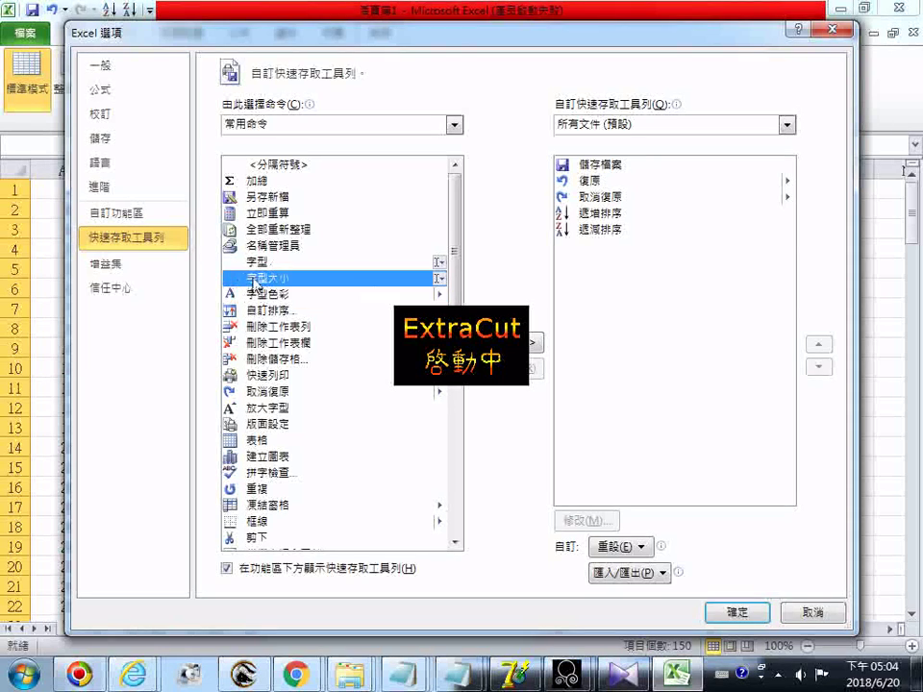
left_click(264, 294)
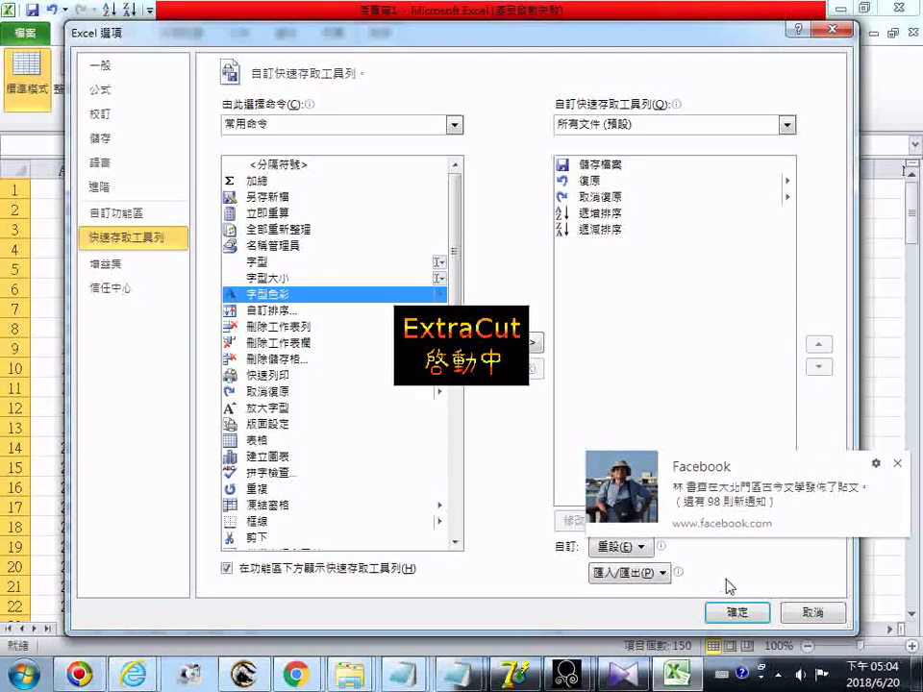
- Switch to the News 247 YouTube video in Chrome, pause it and mark it as liked
left_click(746, 620)
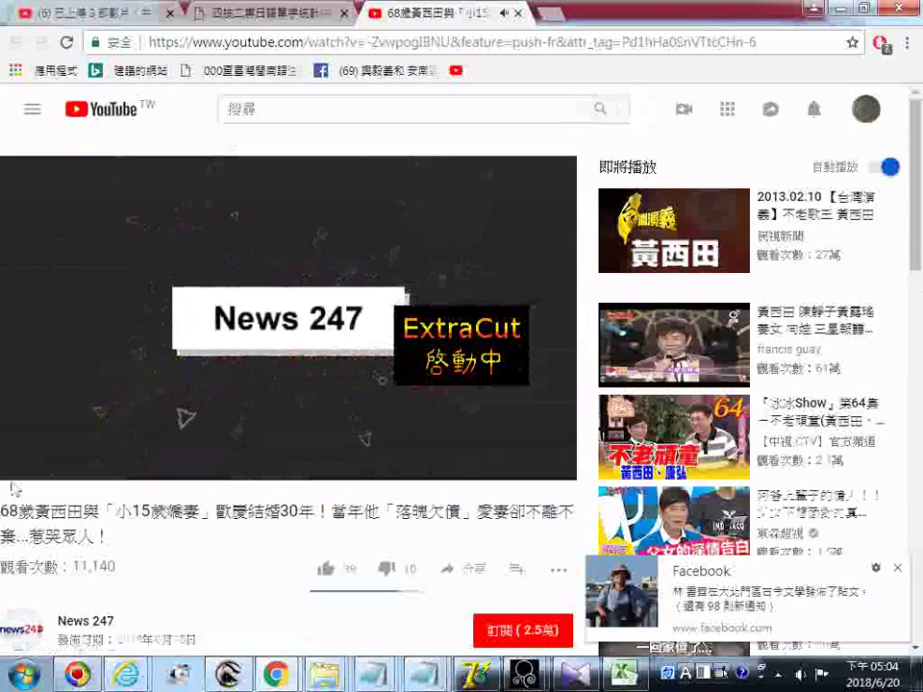
left_click(31, 464)
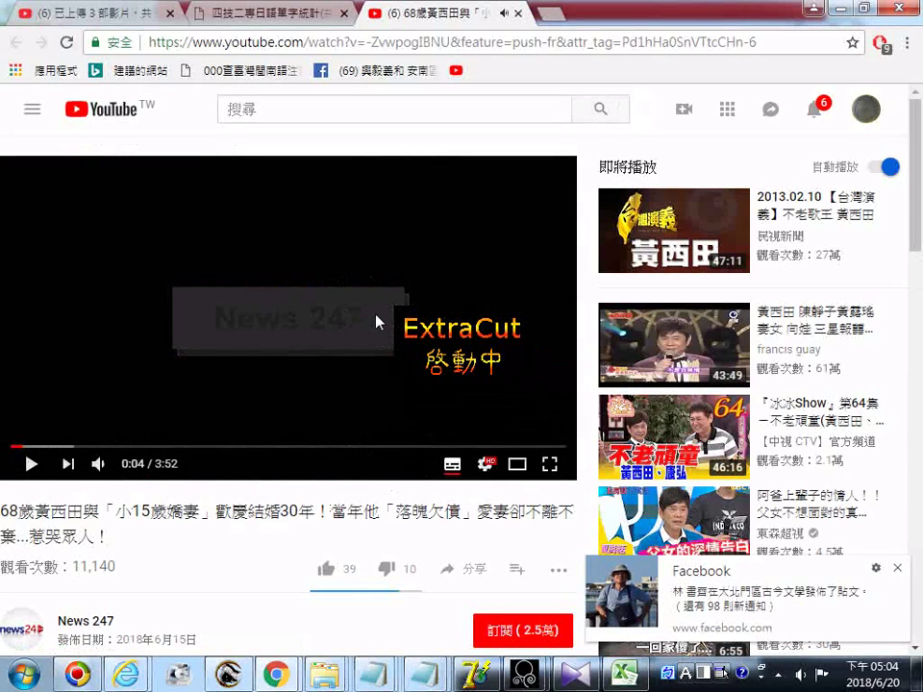
left_click(332, 567)
- Save the YouTube video page as a PDF under its suggested file name and close the page
right_click(247, 308)
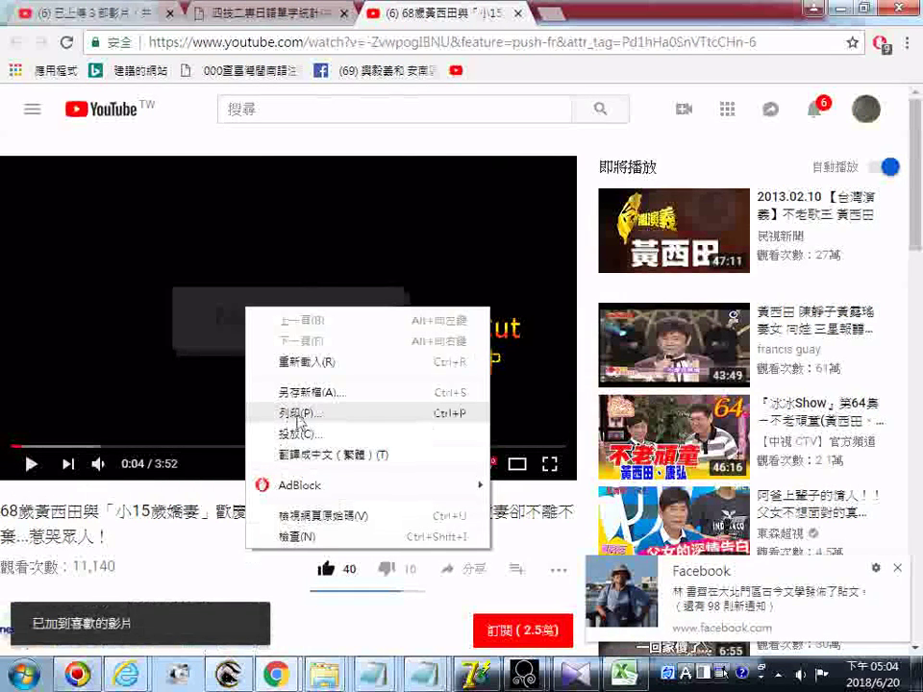
left_click(288, 419)
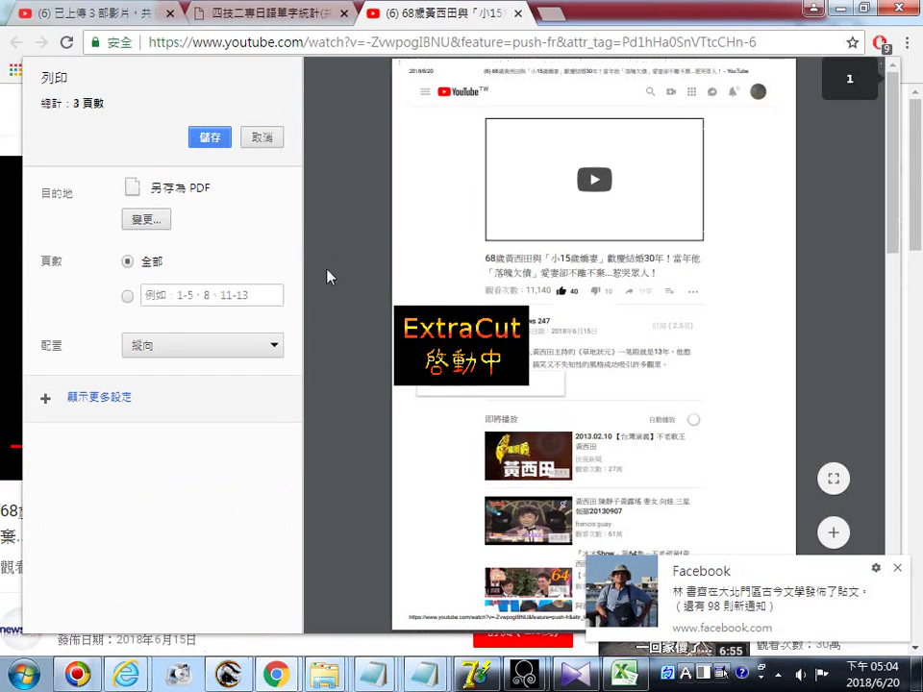
left_click(211, 138)
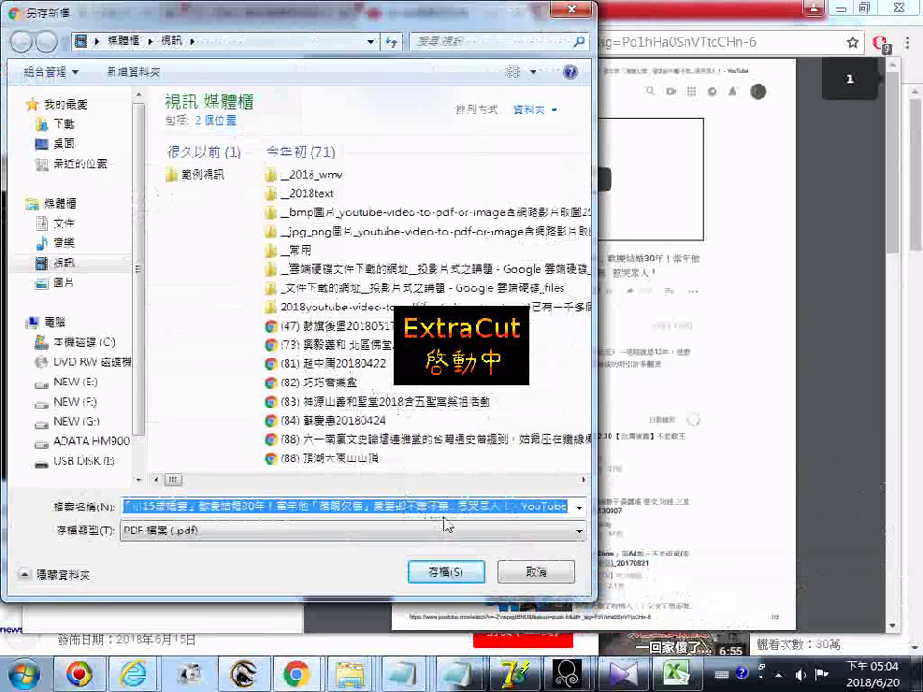
left_click(457, 575)
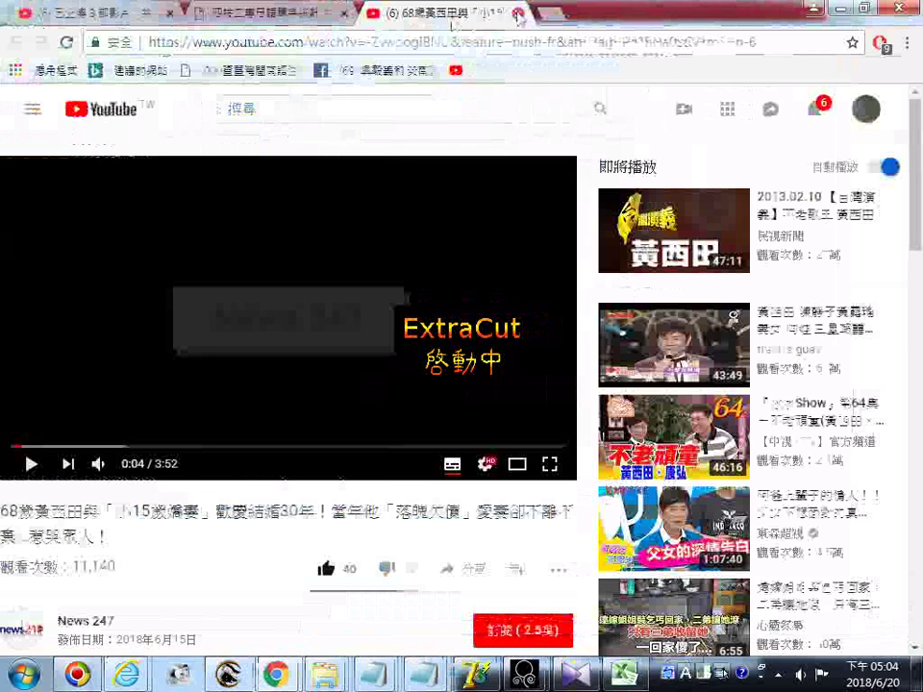
left_click(518, 14)
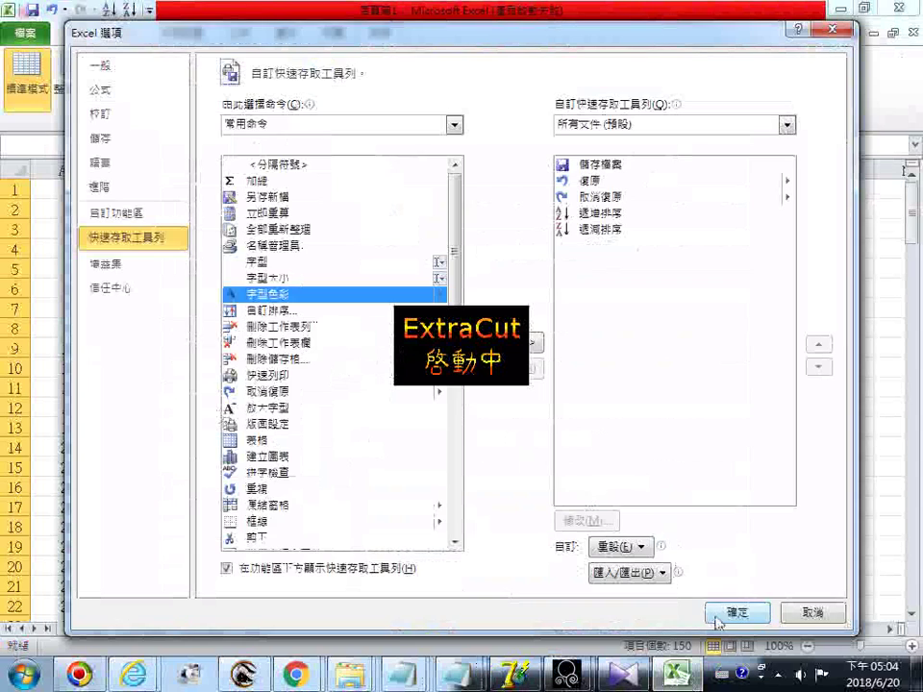
- Apply the Quick Access Toolbar options in Excel and go back to the general editing commands (常用)
left_click(716, 615)
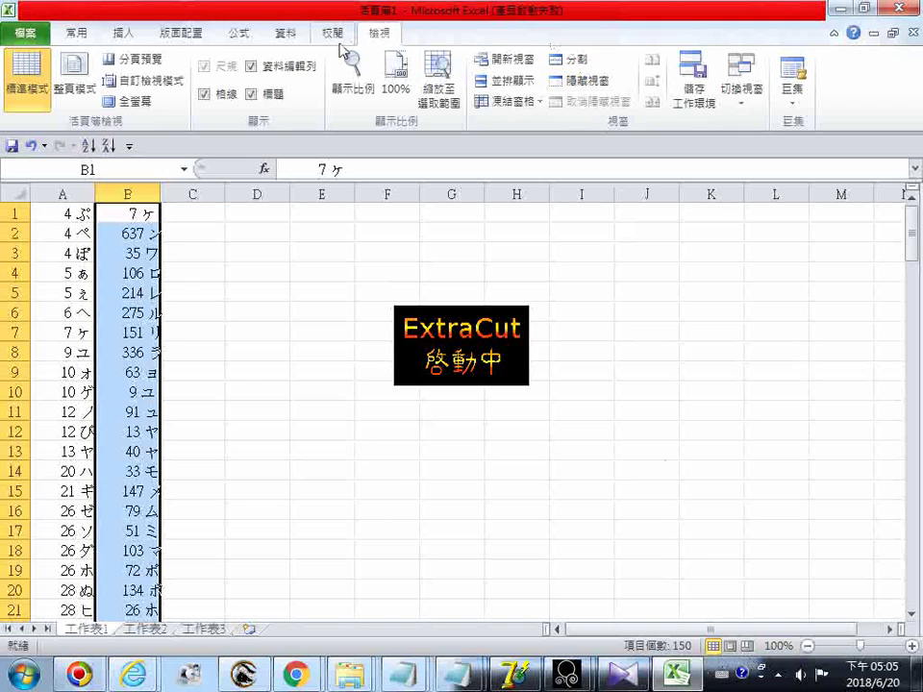
left_click(75, 33)
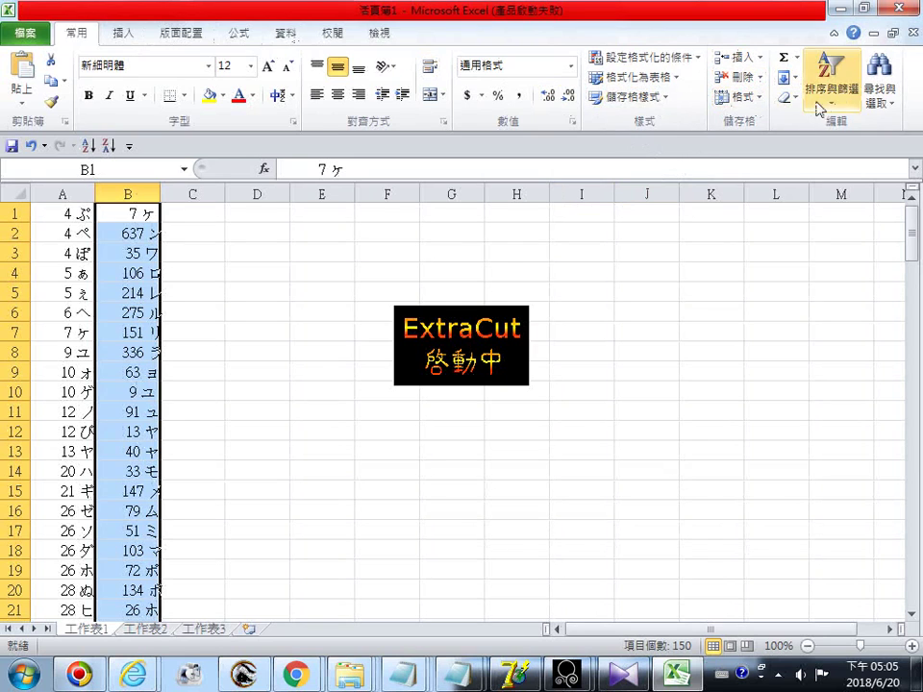
left_click(794, 99)
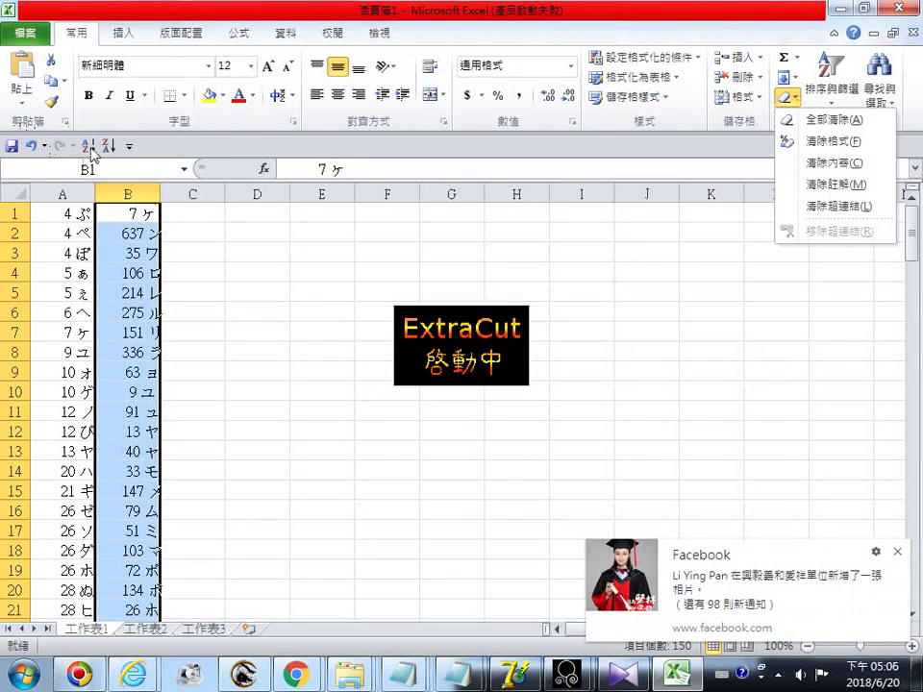
left_click(87, 148)
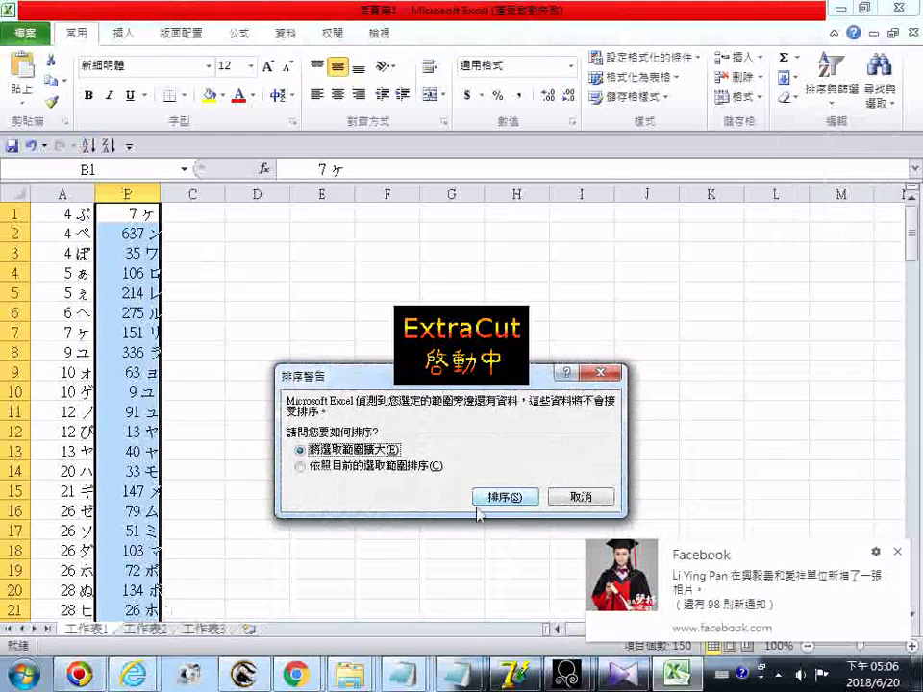
left_click(582, 498)
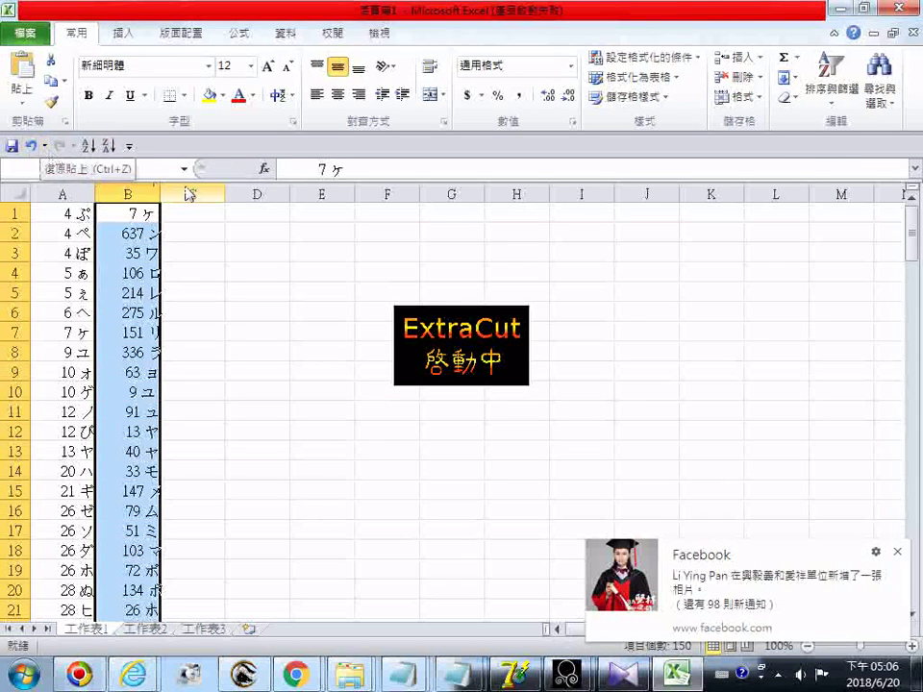
left_click(89, 147)
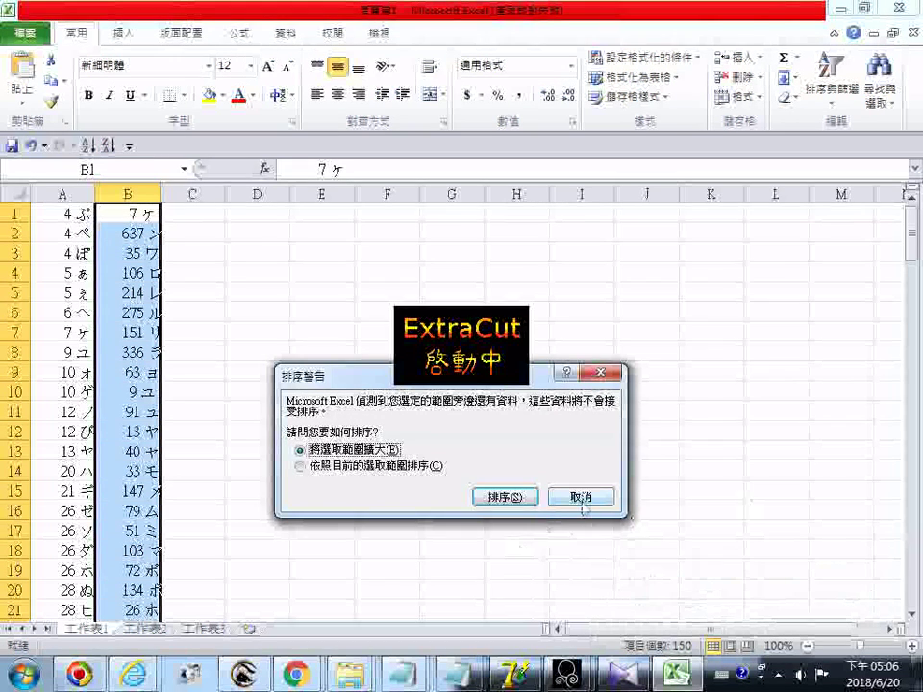
left_click(581, 496)
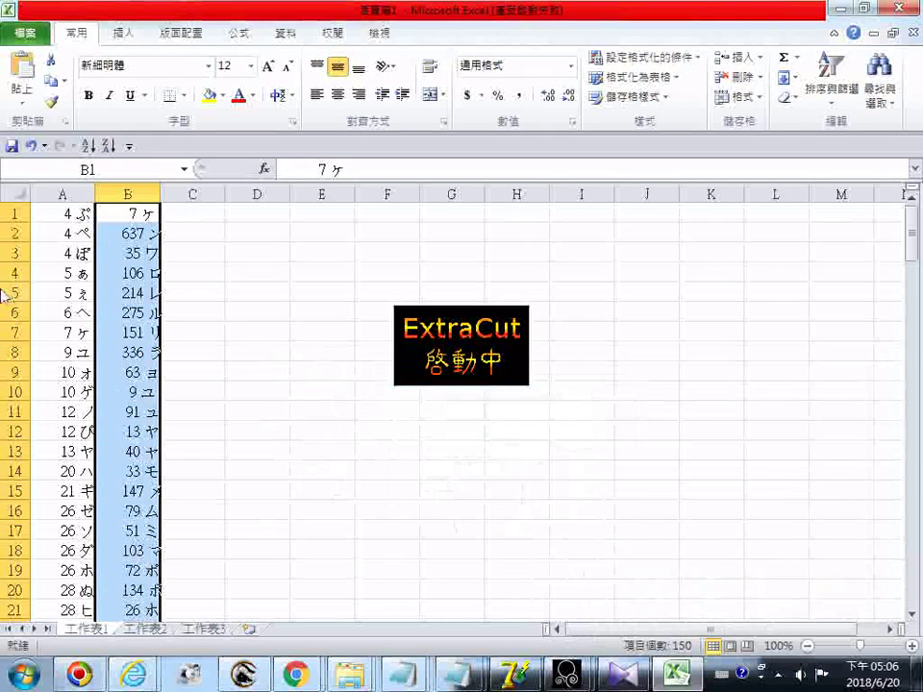
- Sort the list in descending order (遞減排序) by column A and widen column A so its entries fit
left_click(64, 219)
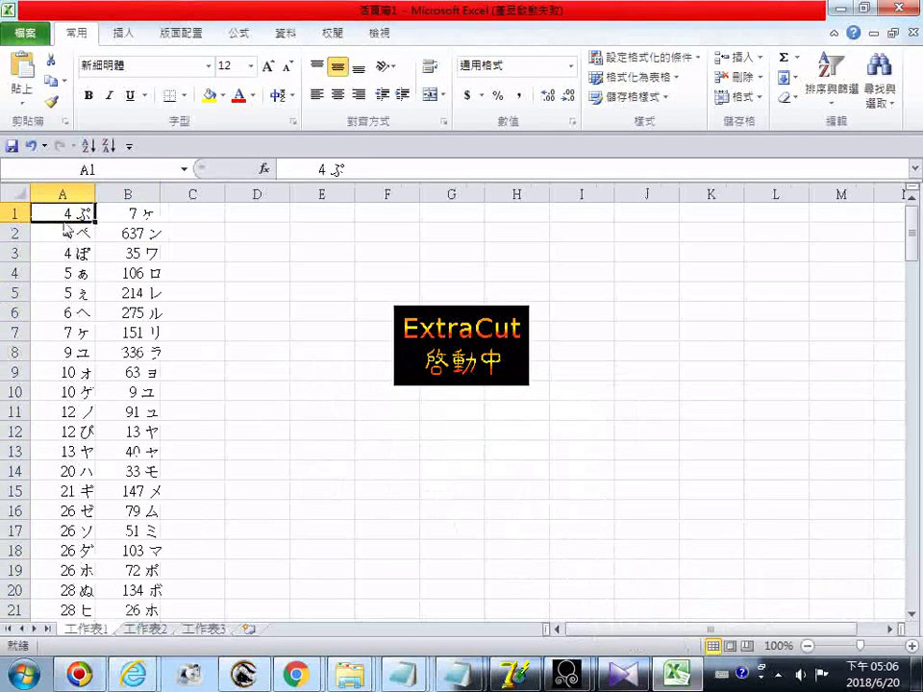
left_click(110, 146)
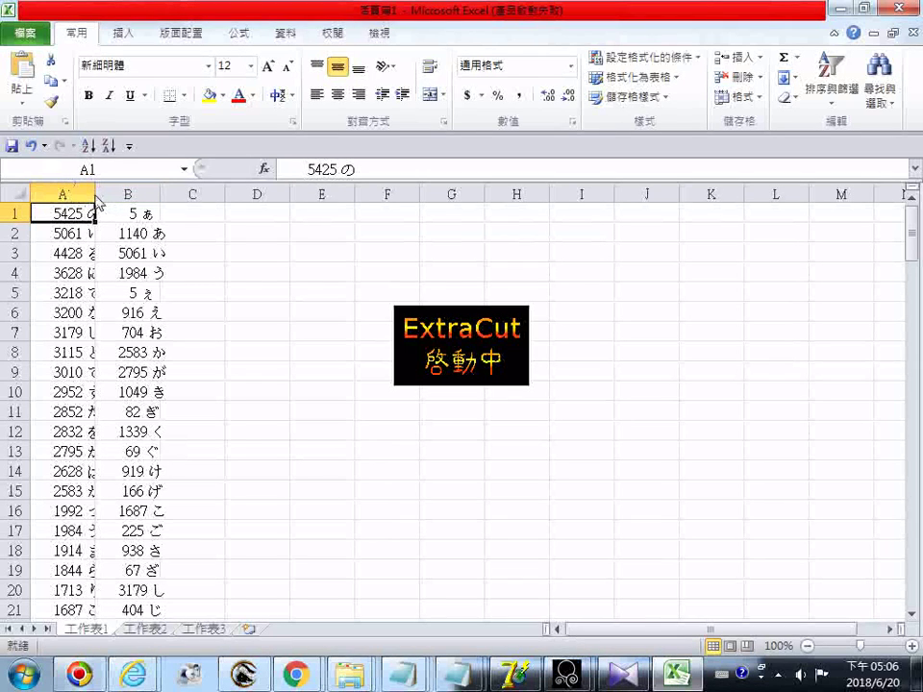
left_click_drag(96, 199, 122, 204)
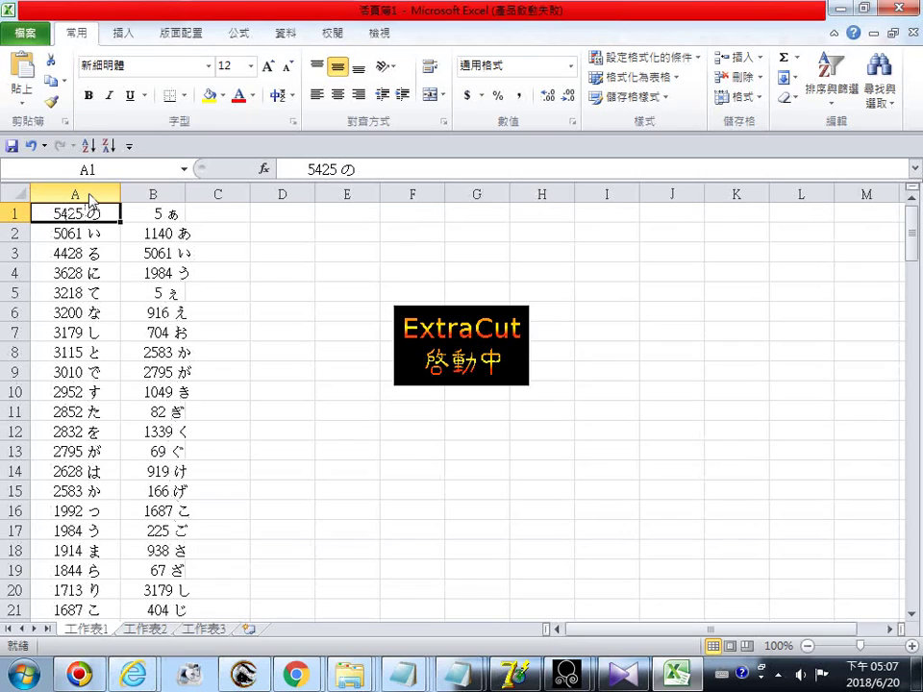
- Copy the whole of column B with the second kana list
left_click(165, 195)
right_click(168, 200)
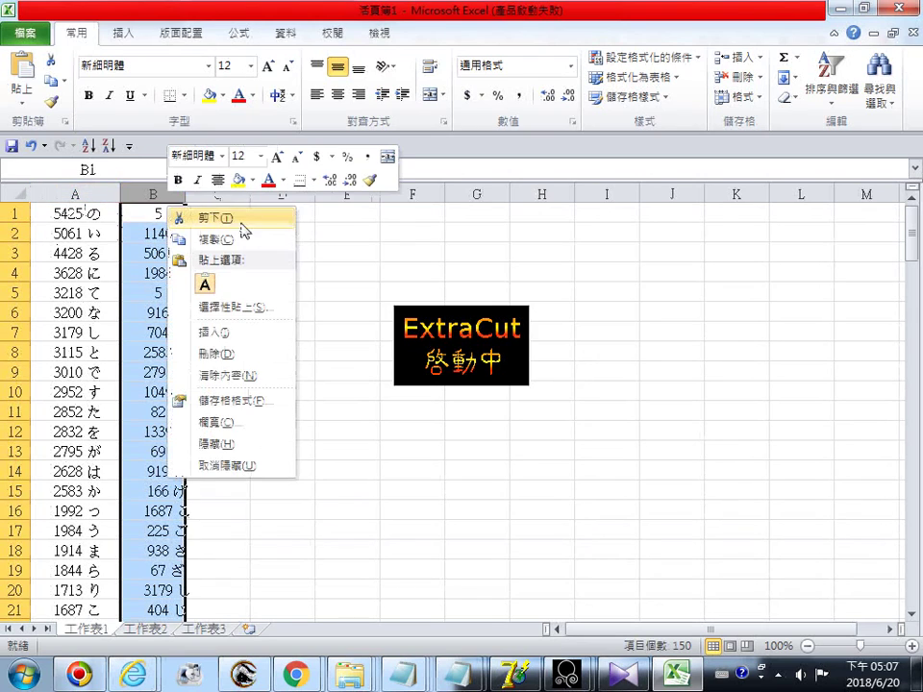
left_click(289, 237)
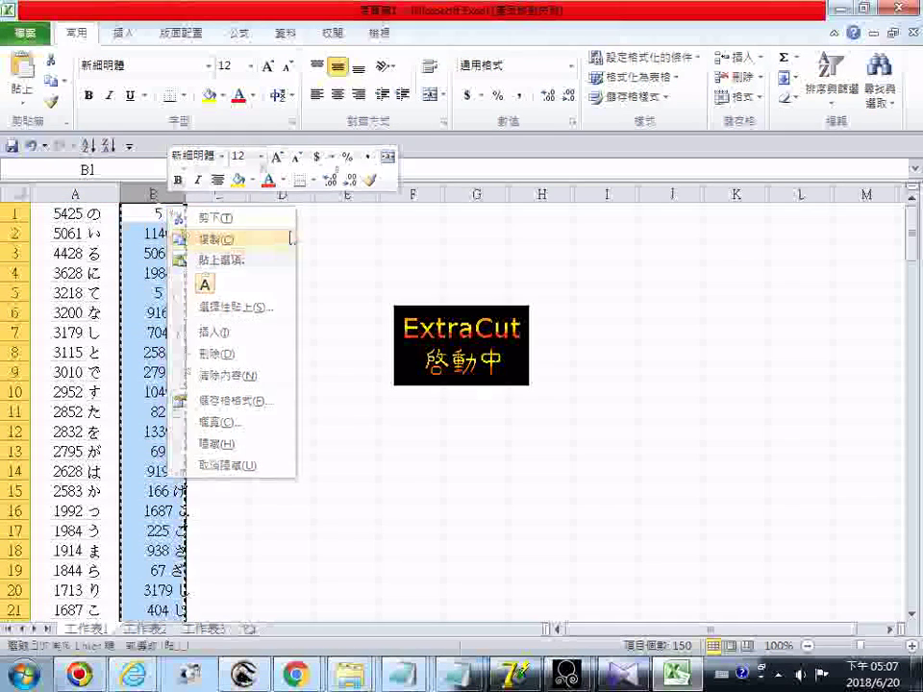
- Paste the copied column B into a new maximized Notepad document and review the list from its beginning
left_click(27, 676)
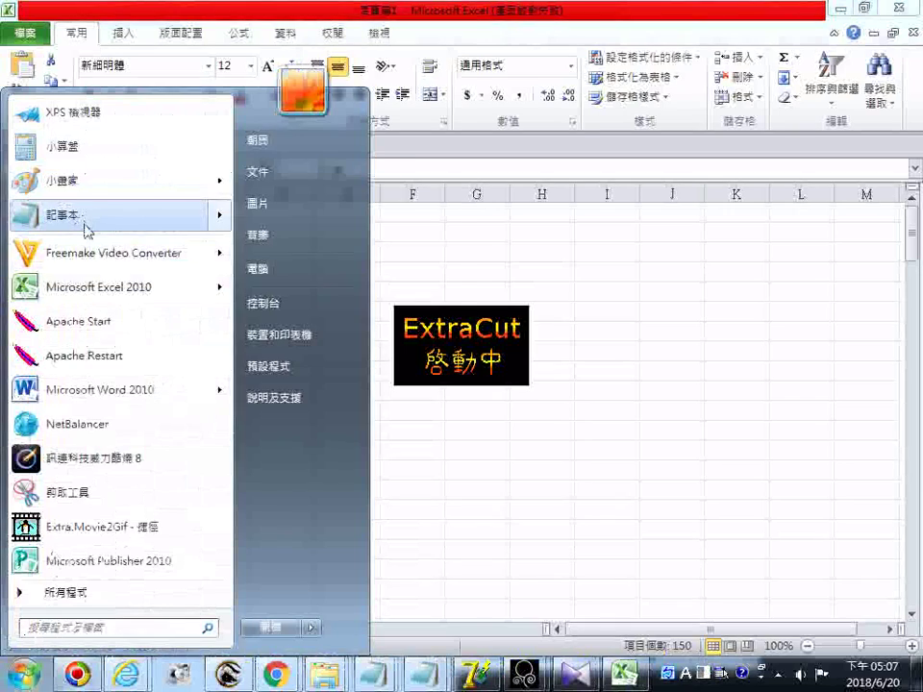
left_click(85, 229)
right_click(226, 290)
left_click(274, 377)
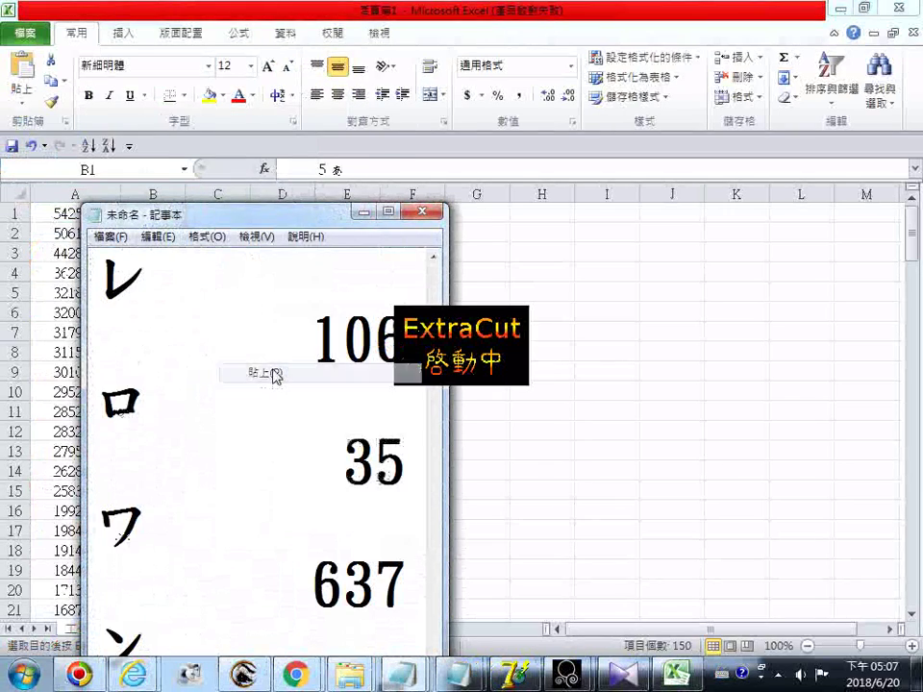
left_click(387, 210)
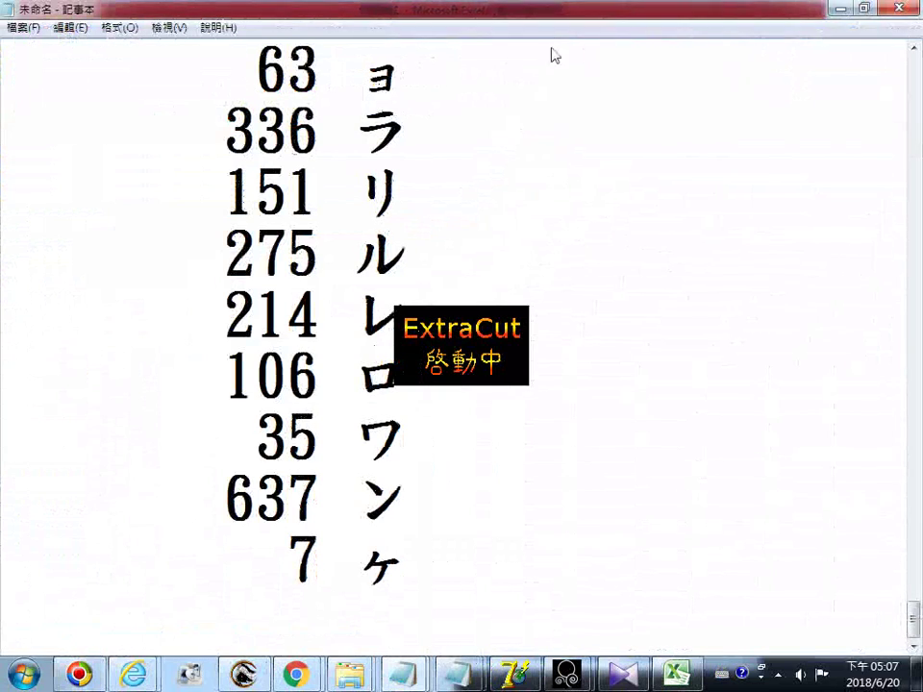
key("ctrl+Home")
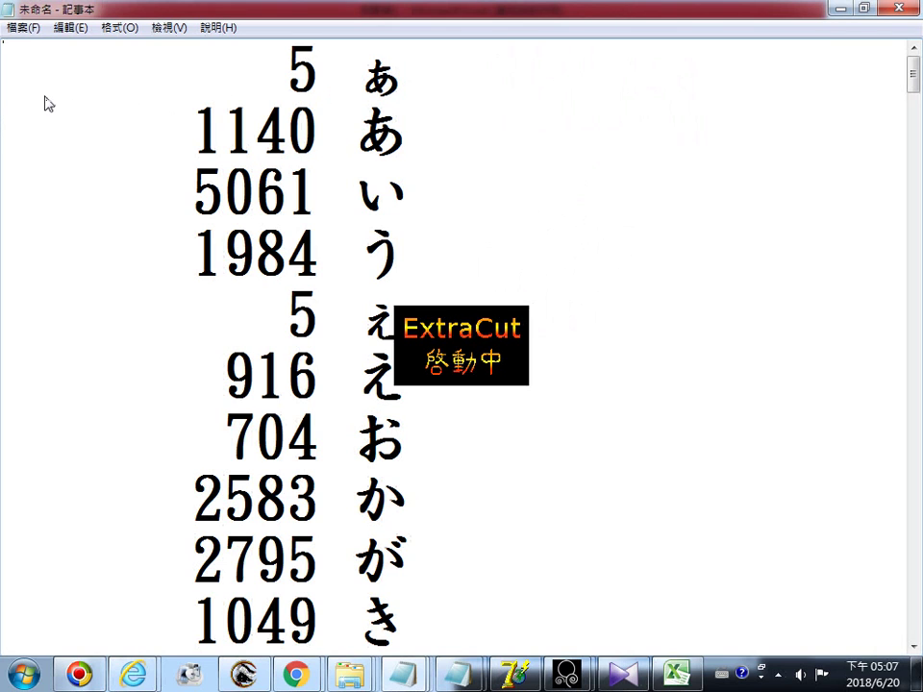
scroll(611, 221, "down", 2)
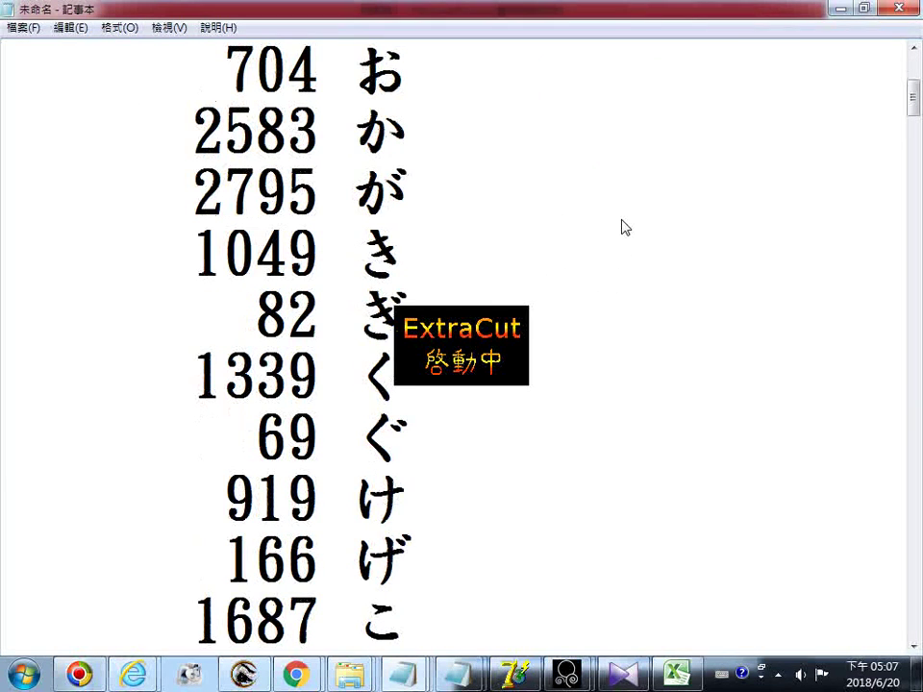
scroll(625, 227, "down", 5)
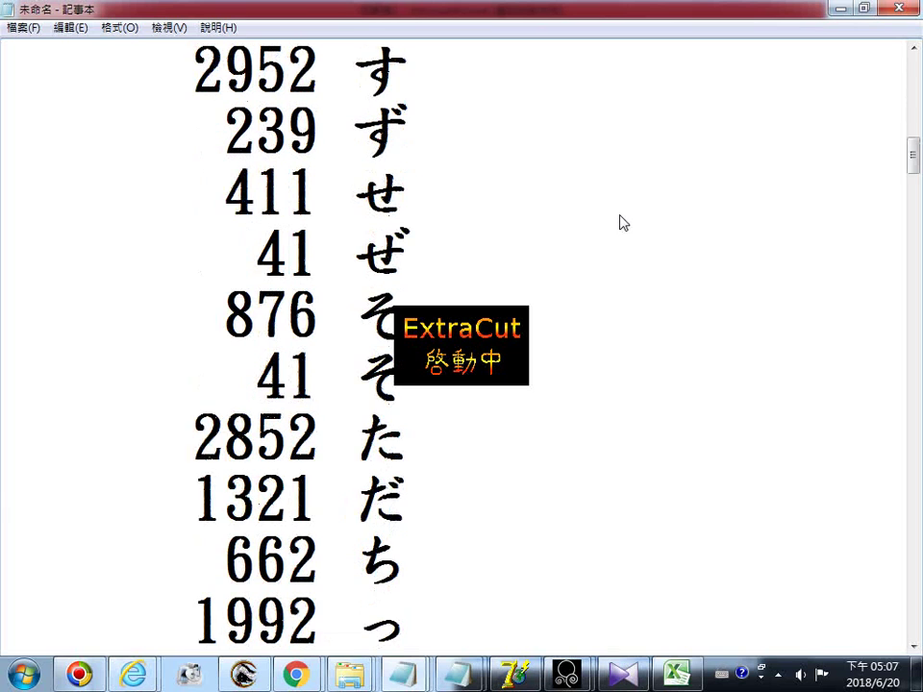
- Examine the rest of the pasted column B kana list in Notepad, from the す entries through the katakana to its end
scroll(620, 221, "down", 3)
scroll(621, 221, "down", 2)
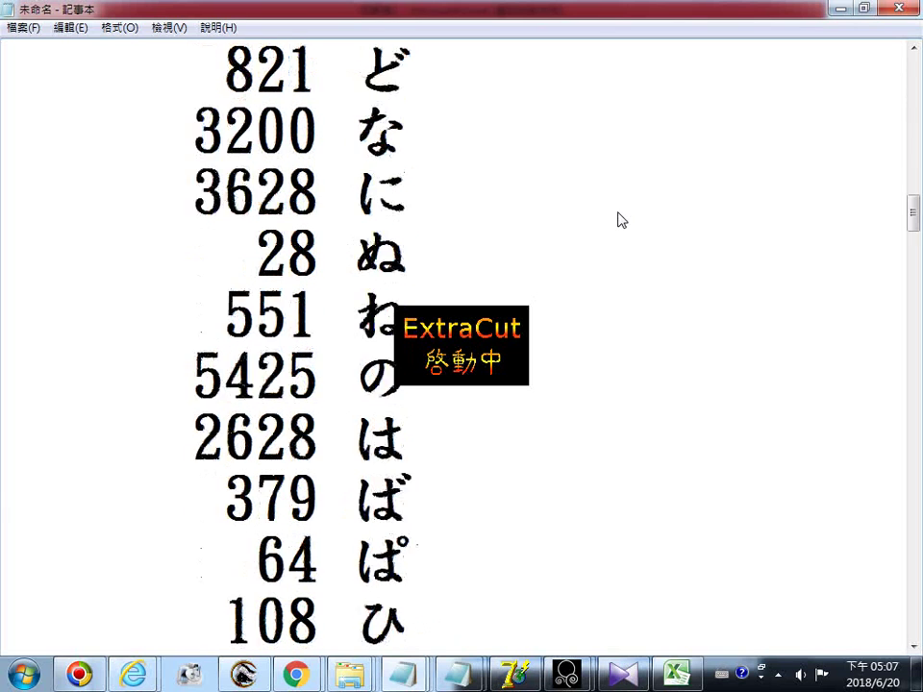
scroll(620, 221, "down", 2)
scroll(618, 221, "down", 2)
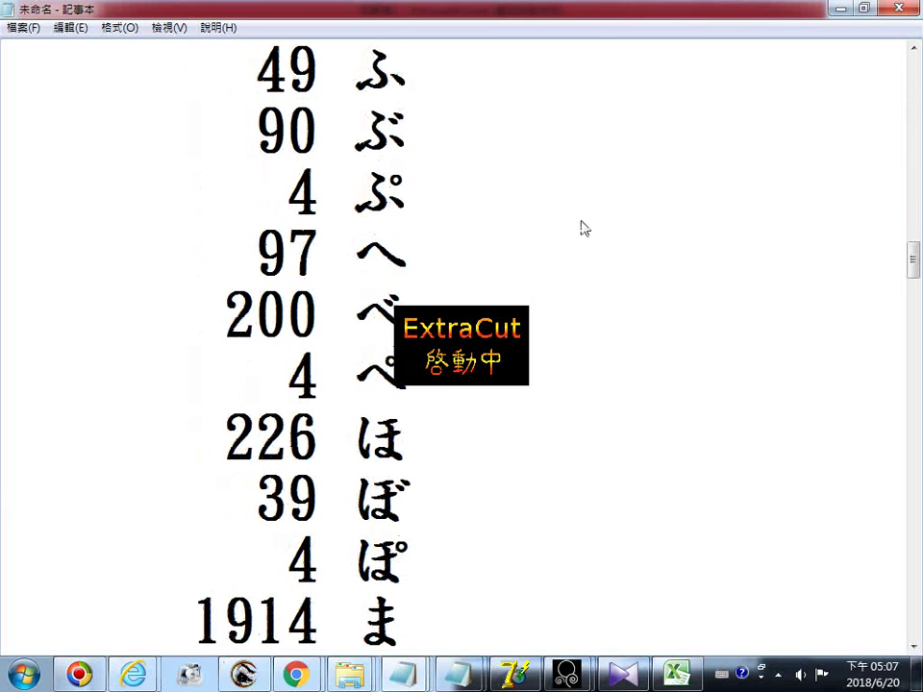
scroll(580, 224, "down", 4)
scroll(581, 221, "down", 4)
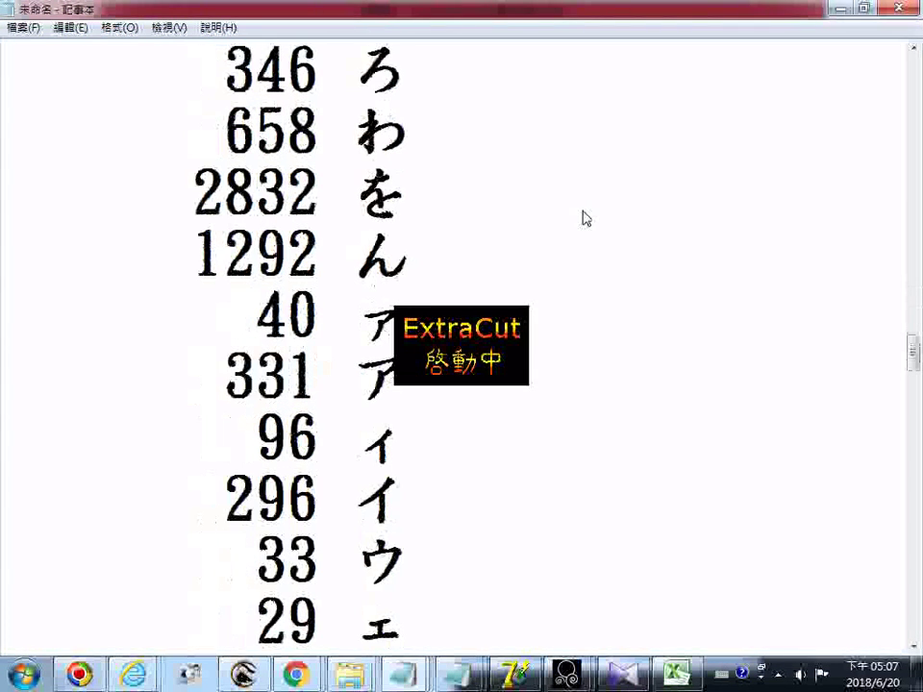
scroll(593, 226, "down", 4)
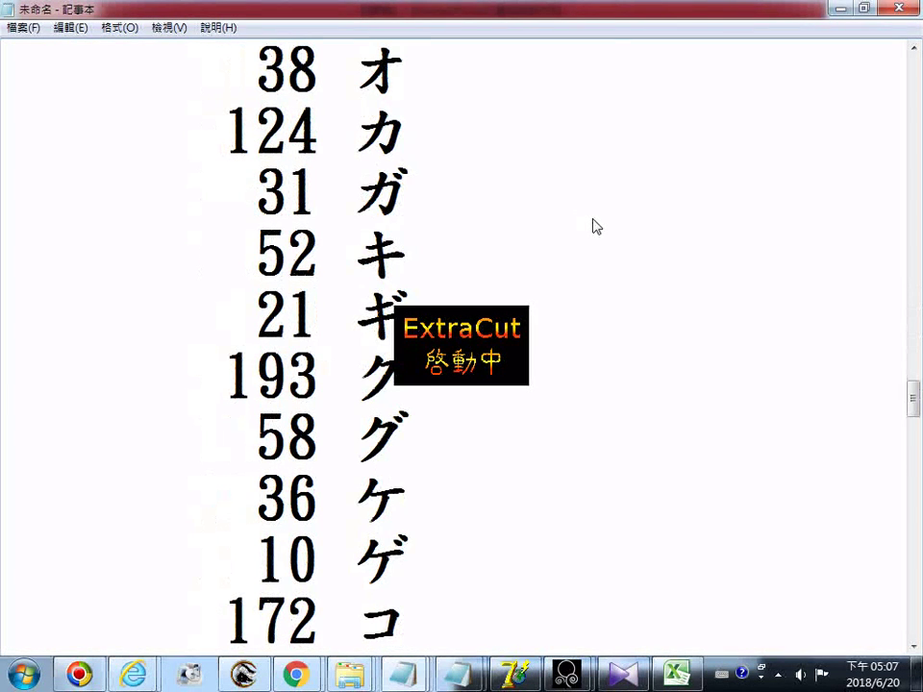
scroll(593, 226, "down", 4)
scroll(594, 226, "down", 2)
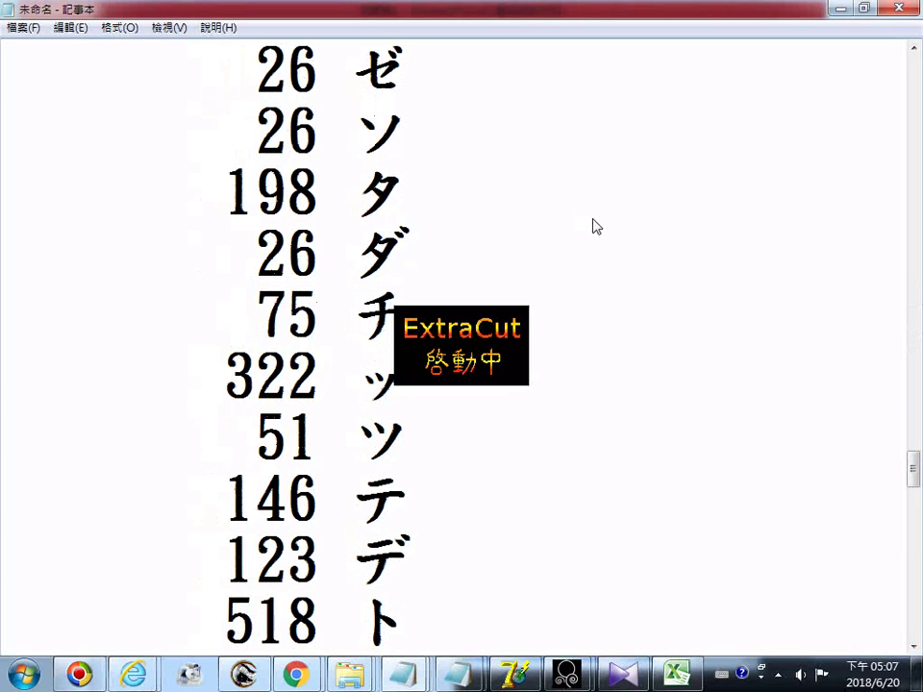
scroll(593, 226, "down", 4)
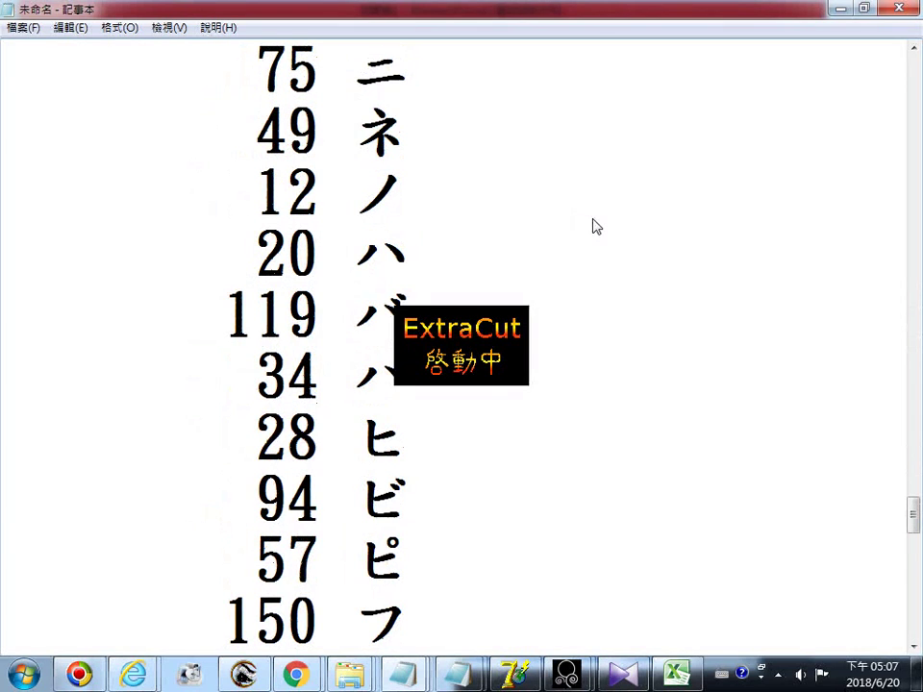
scroll(593, 226, "down", 3)
scroll(596, 227, "down", 3)
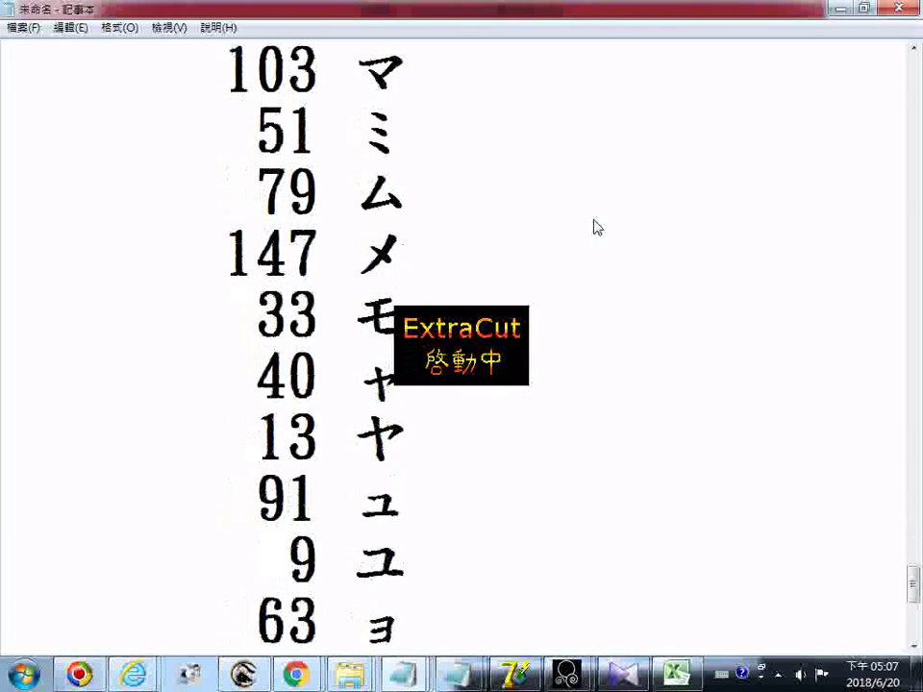
scroll(597, 227, "down", 3)
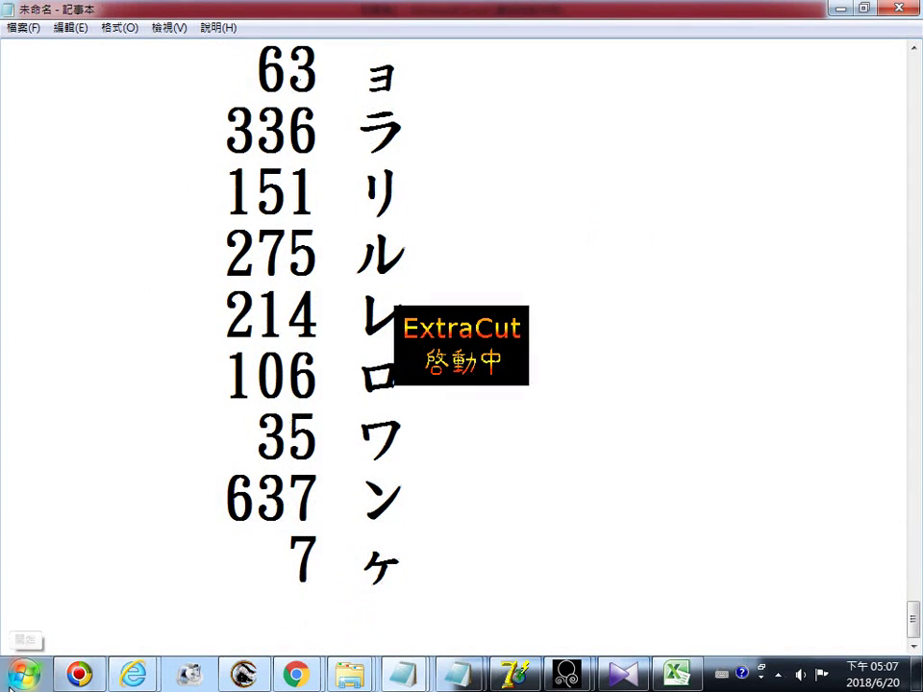
- Open another blank Notepad document, then switch to Excel and copy the whole of column A with the descending kana list
left_click(21, 673)
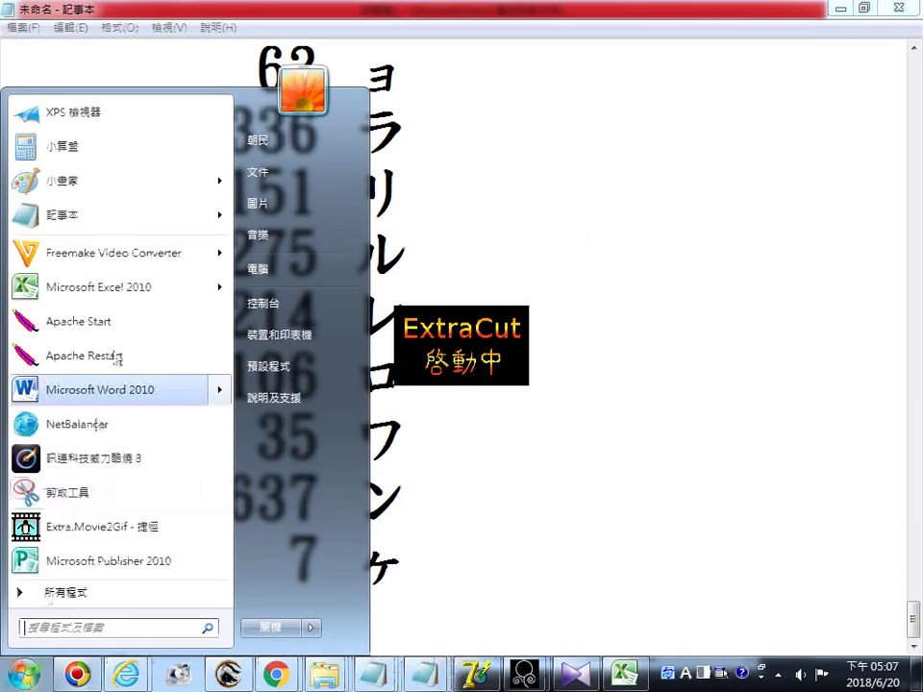
left_click(103, 222)
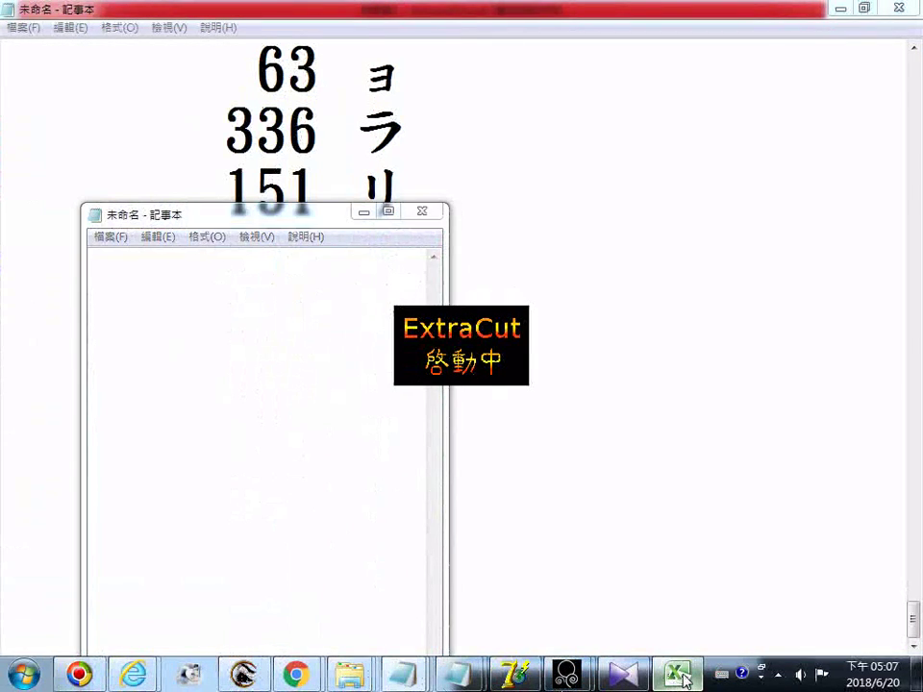
left_click(678, 673)
left_click(75, 194)
right_click(72, 197)
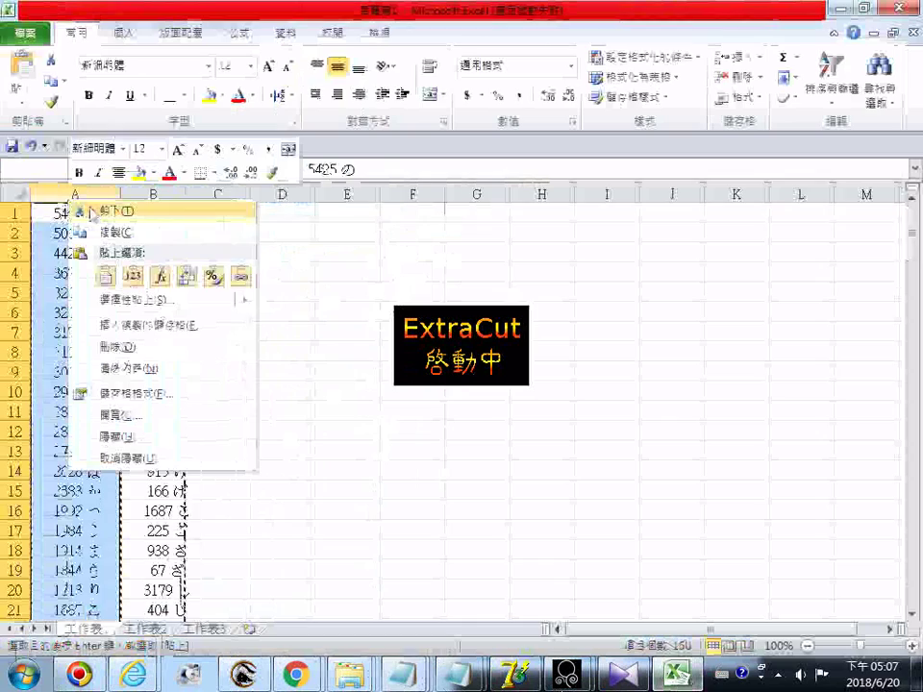
left_click(109, 239)
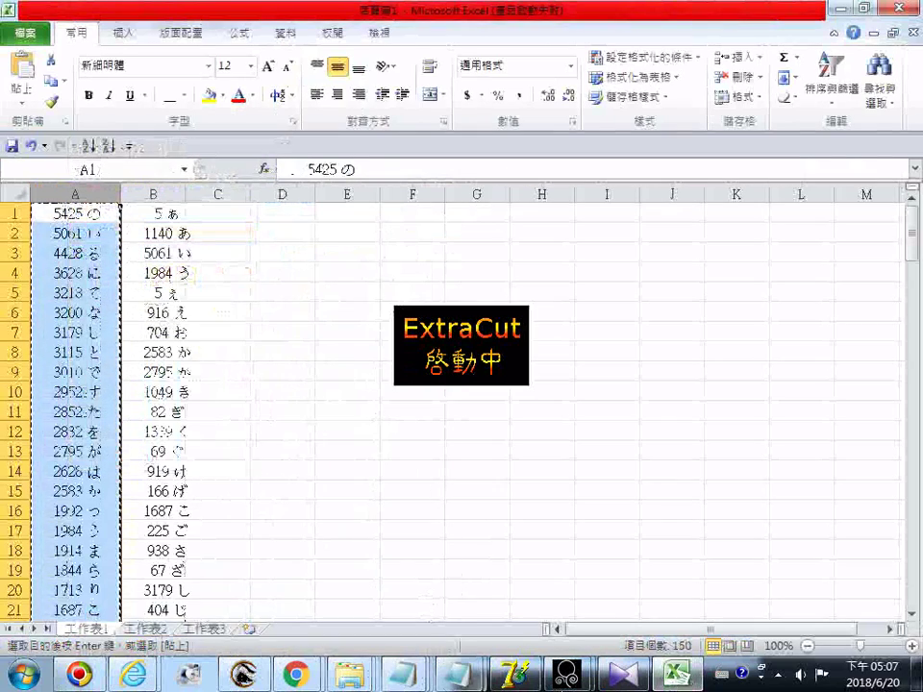
- Switch to the new blank Notepad document, paste the copied column A into it and maximize its window
mouse_move(456, 673)
mouse_move(366, 556)
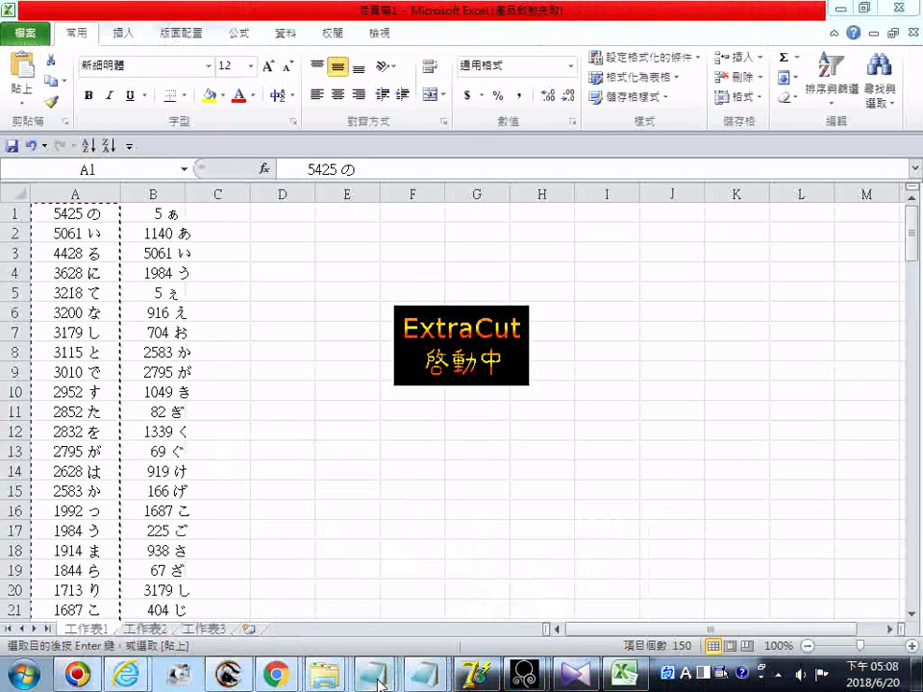
mouse_move(377, 675)
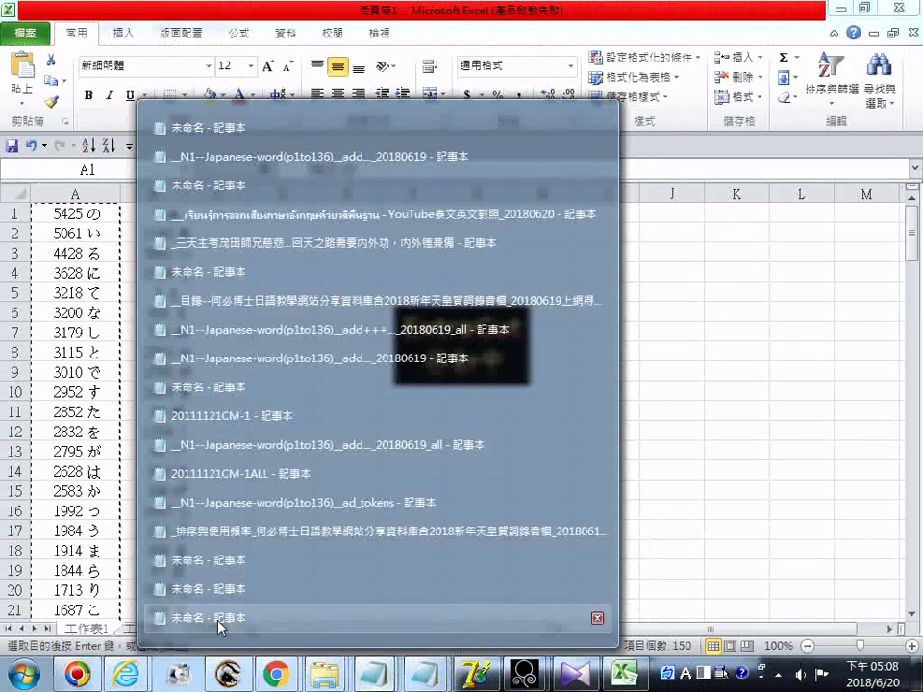
left_click(219, 620)
right_click(215, 390)
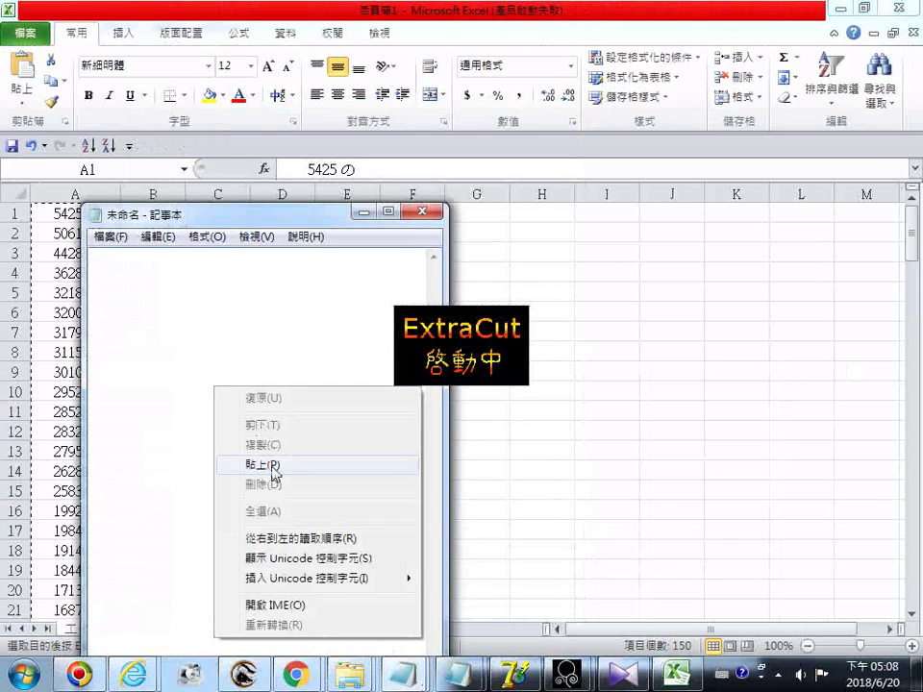
left_click(262, 464)
left_click(385, 211)
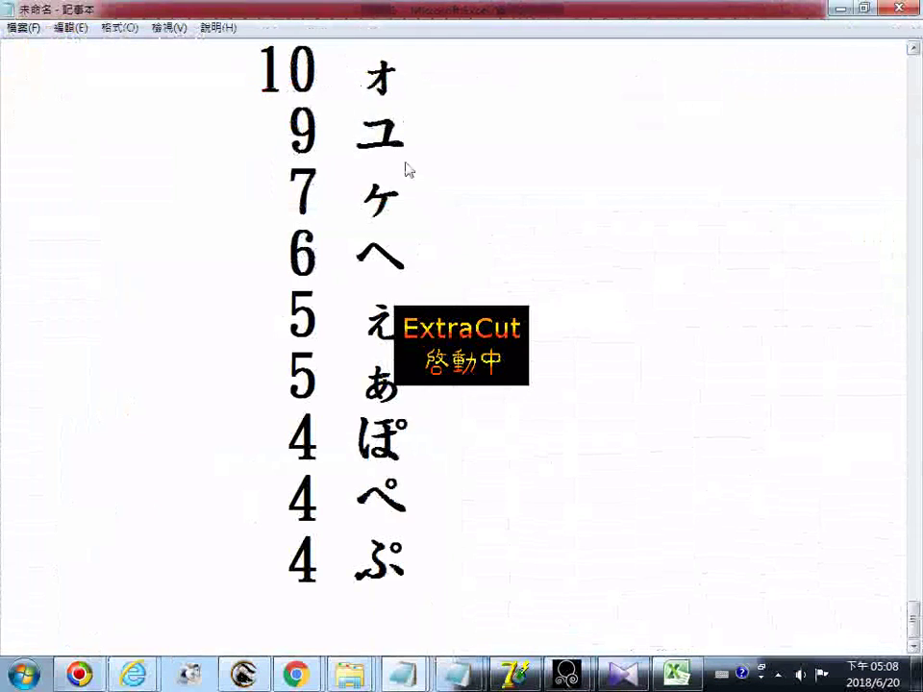
- Examine the pasted frequency-sorted kana list from its last entries back up to its beginning
scroll(416, 179, "up", 10)
scroll(731, 173, "up", 5)
scroll(789, 125, "up", 10)
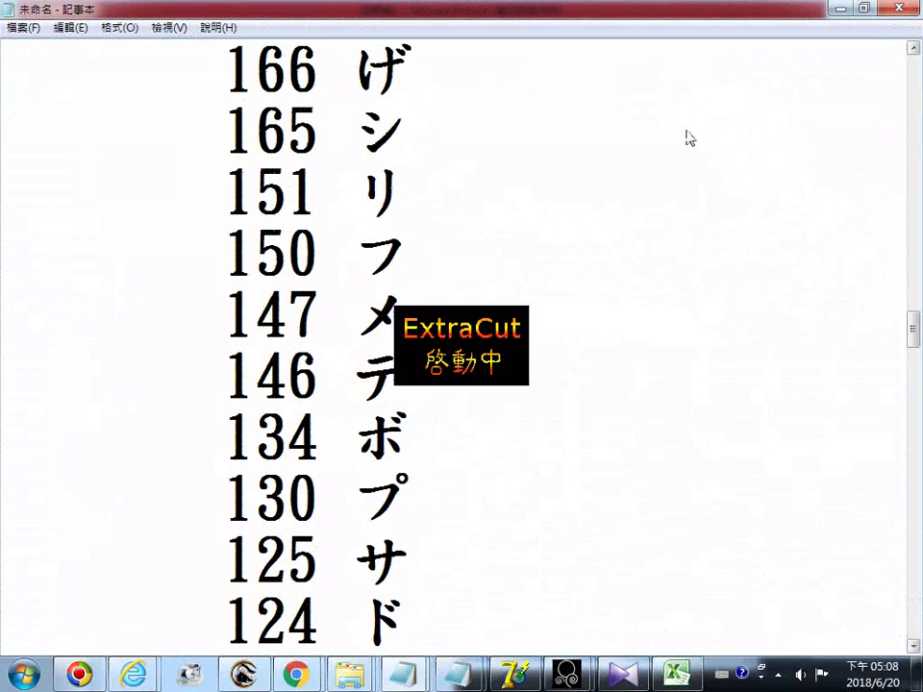
scroll(678, 132, "up", 5)
key("ctrl+End")
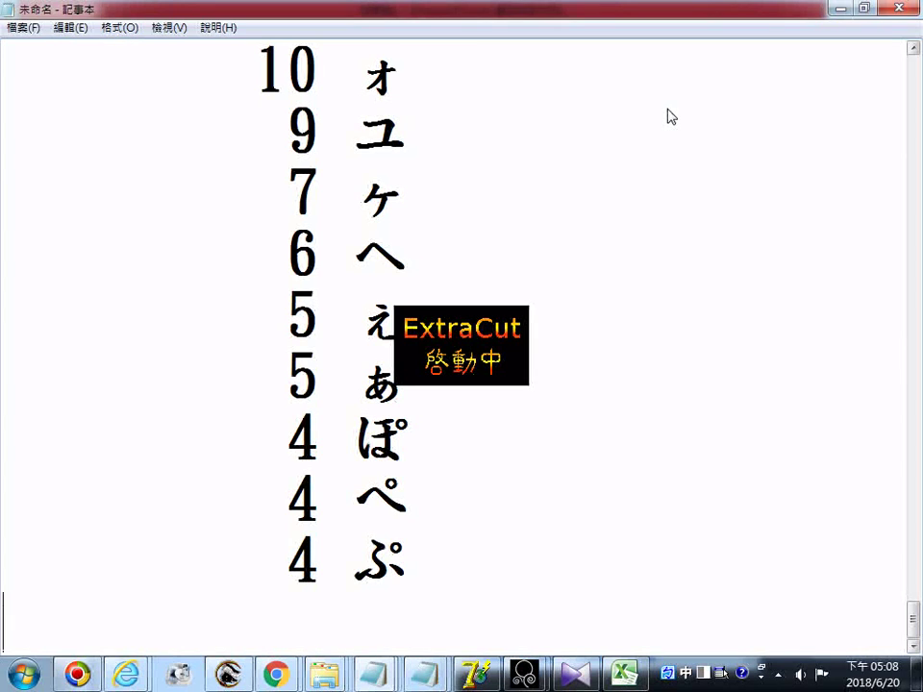
scroll(435, 156, "up", 5)
scroll(571, 144, "up", 15)
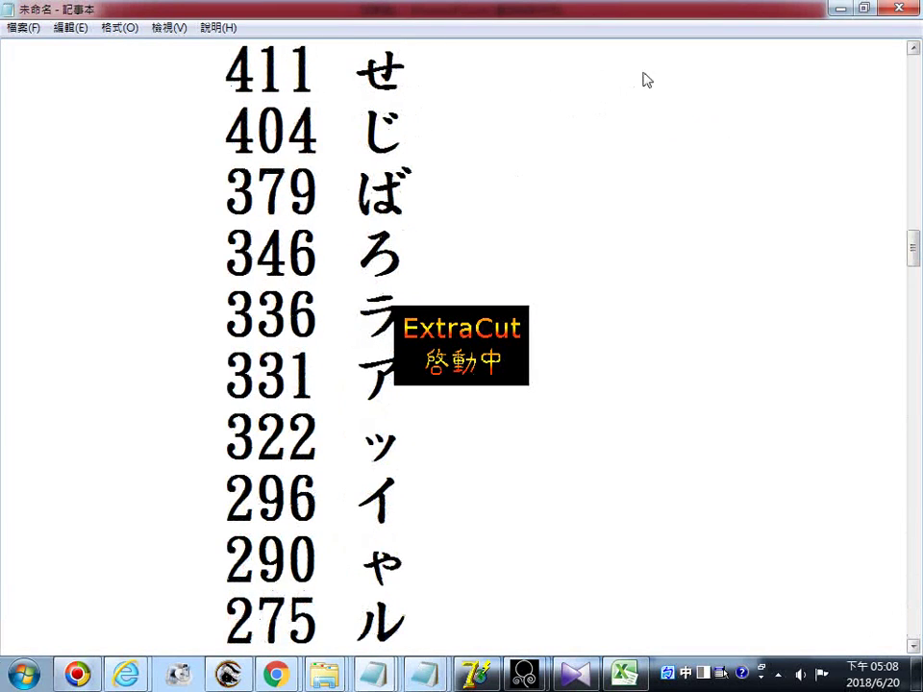
scroll(673, 87, "up", 5)
scroll(706, 100, "up", 8)
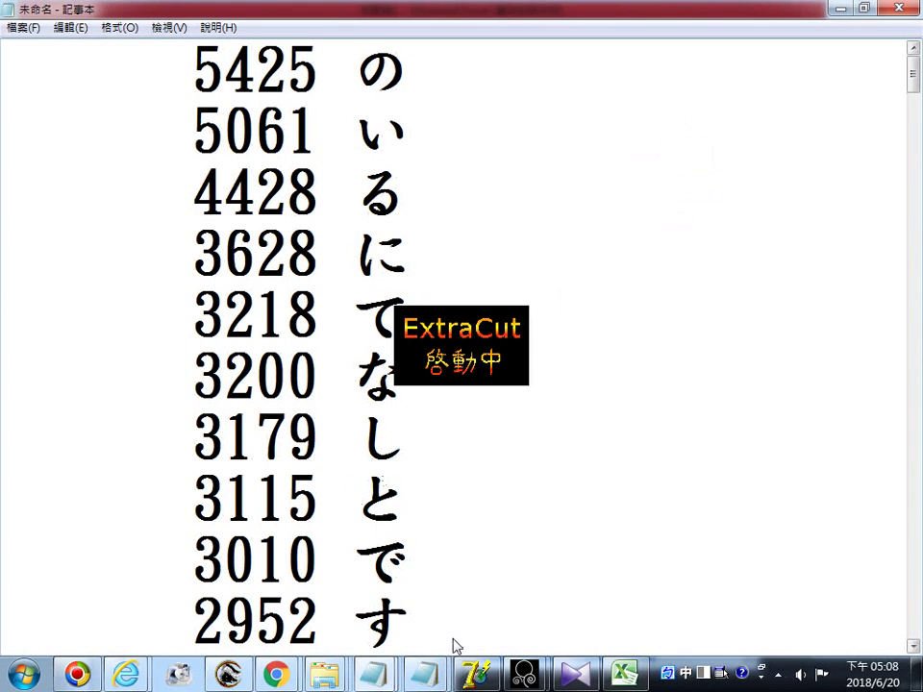
- Switch to the other untitled Notepad document with the kana-ordered column B list and view it from its beginning
left_click(373, 679)
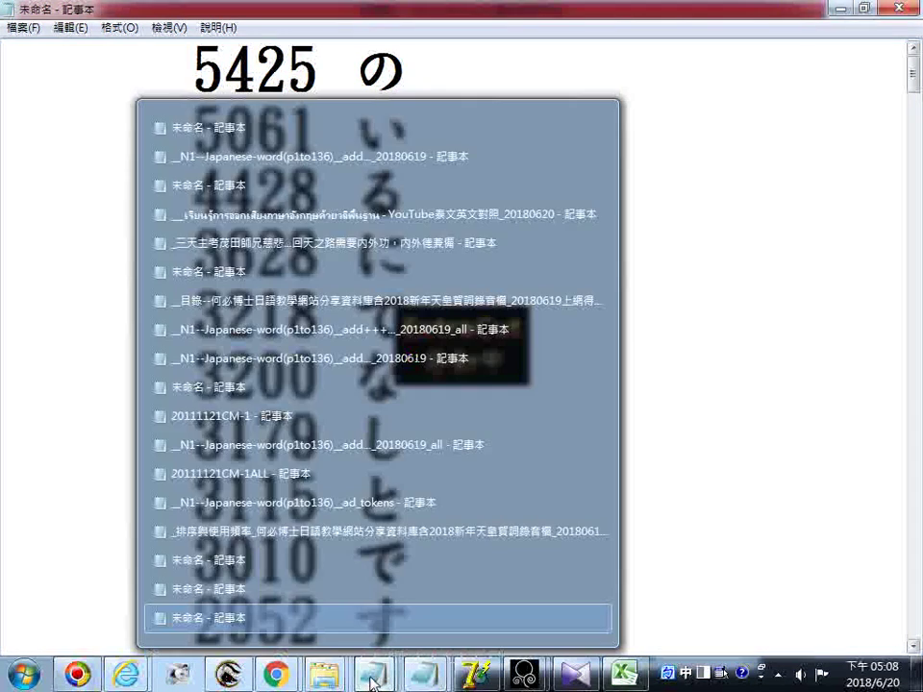
left_click(314, 590)
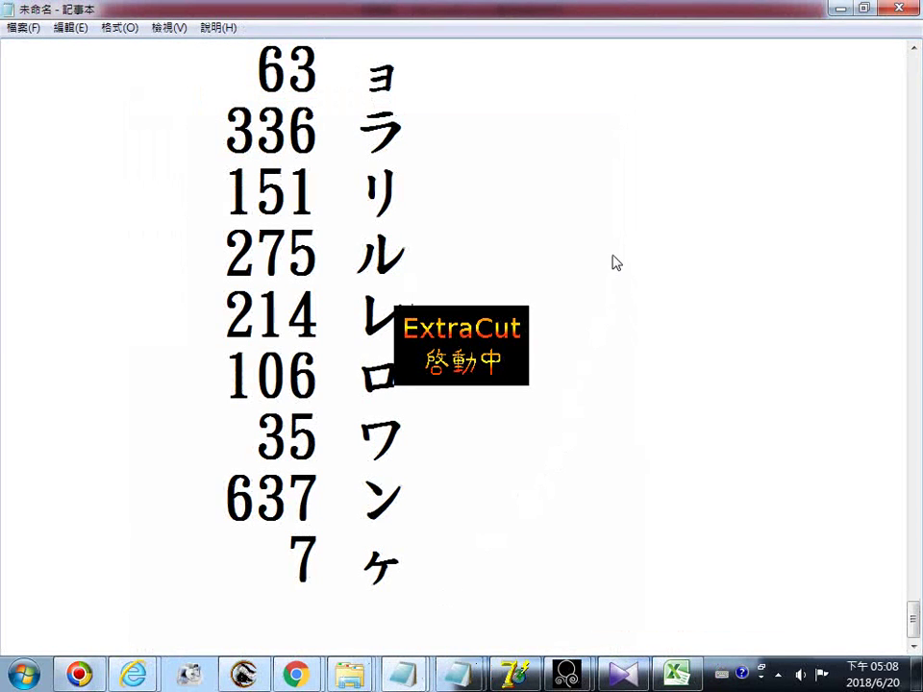
key("ctrl+Home")
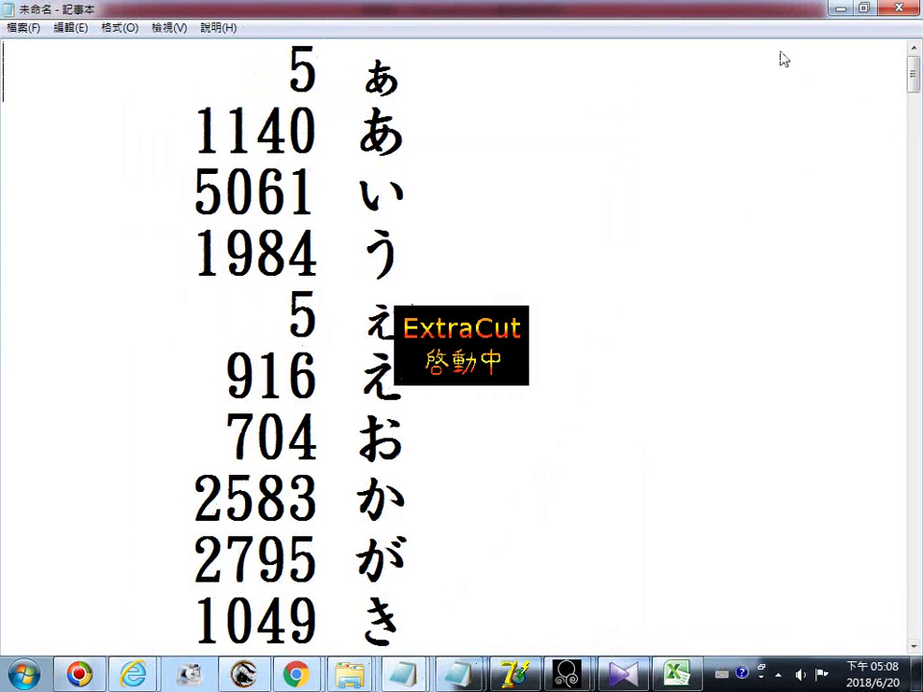